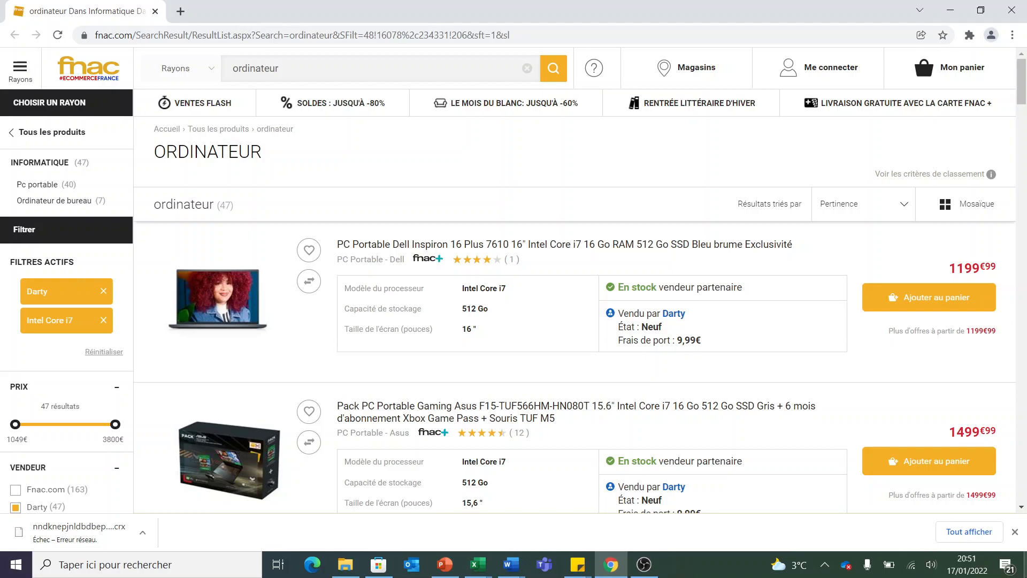
Search Google for "data scraper" in a new browser tab and accept the cookie terms.
left_click(181, 11)
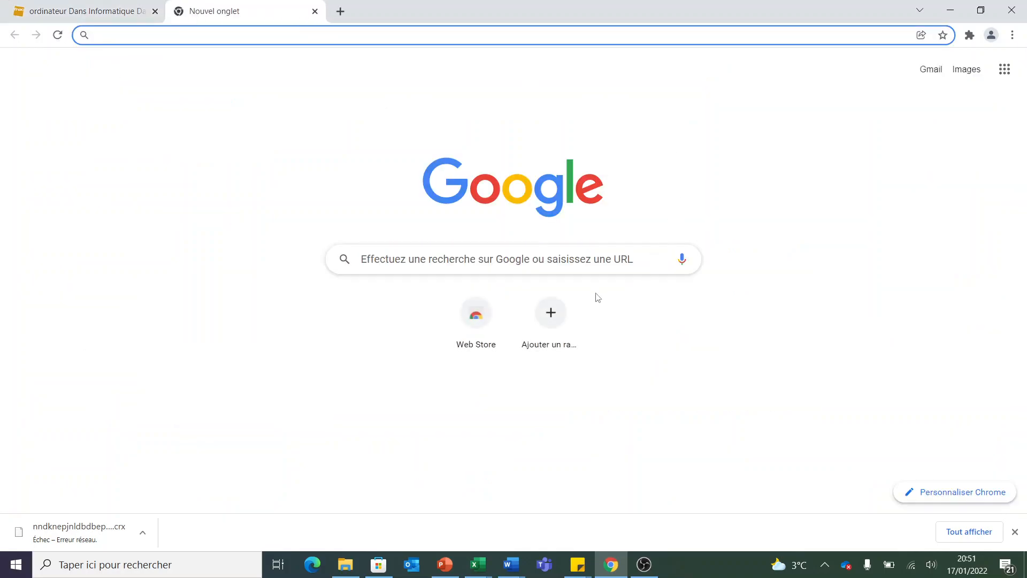
left_click(582, 264)
type("d")
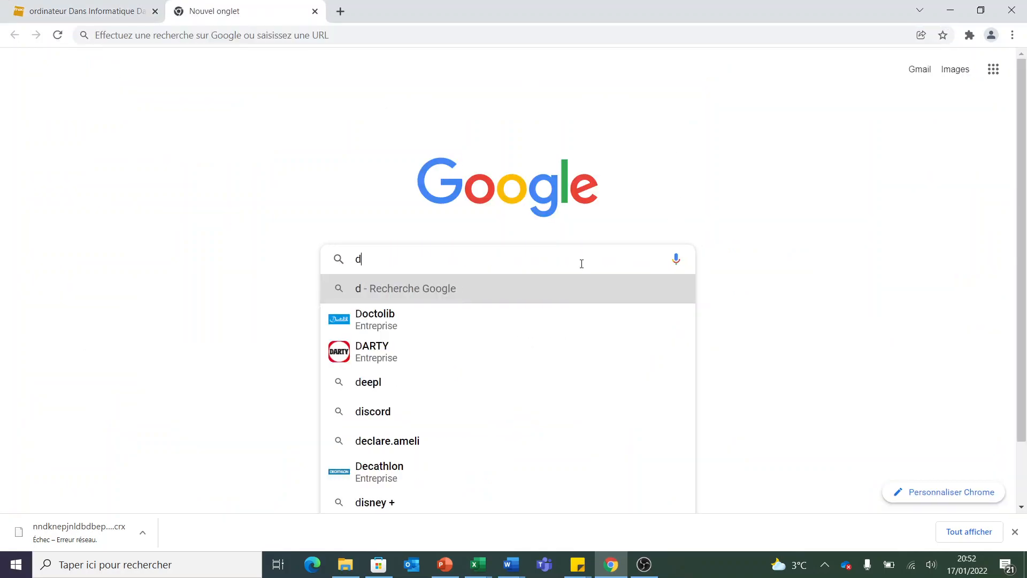
type("ata ")
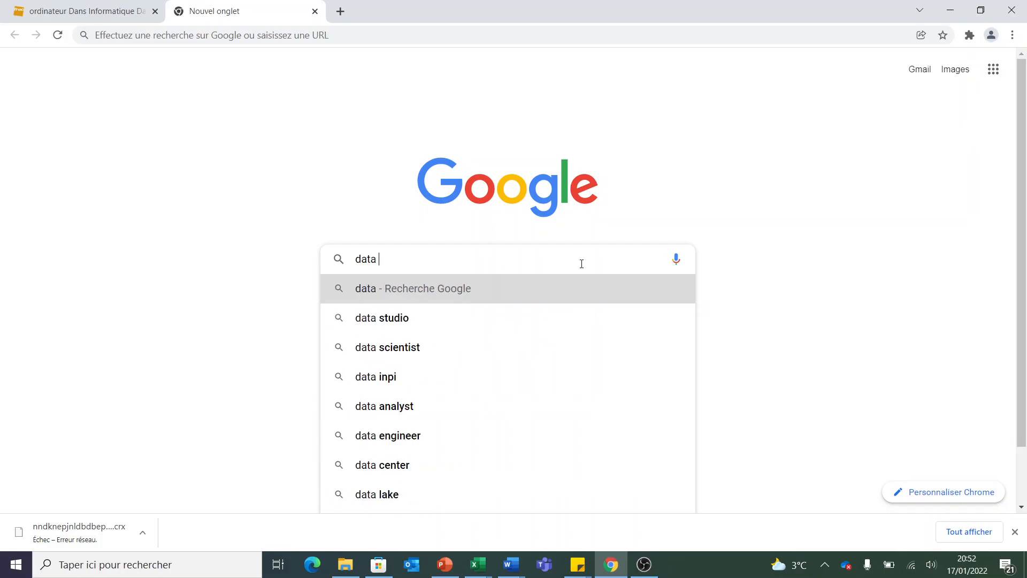
type("scraper")
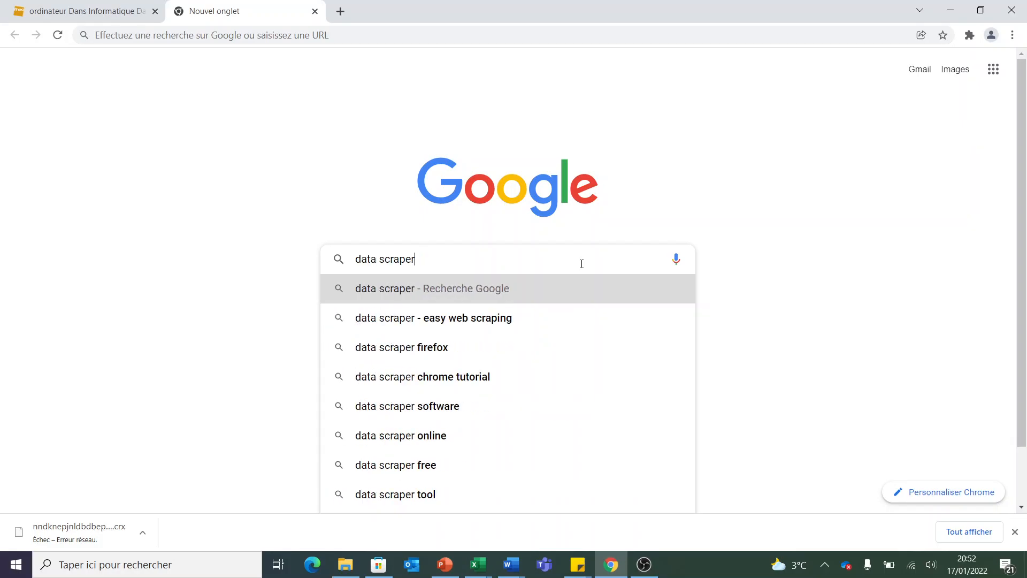
key("Return")
scroll(654, 462, "down", 2)
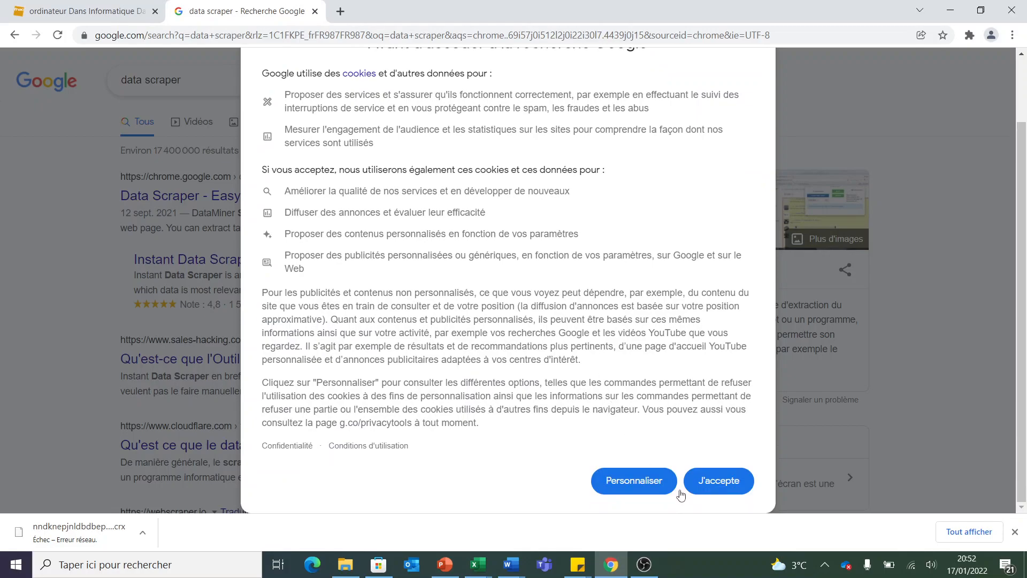
left_click(724, 482)
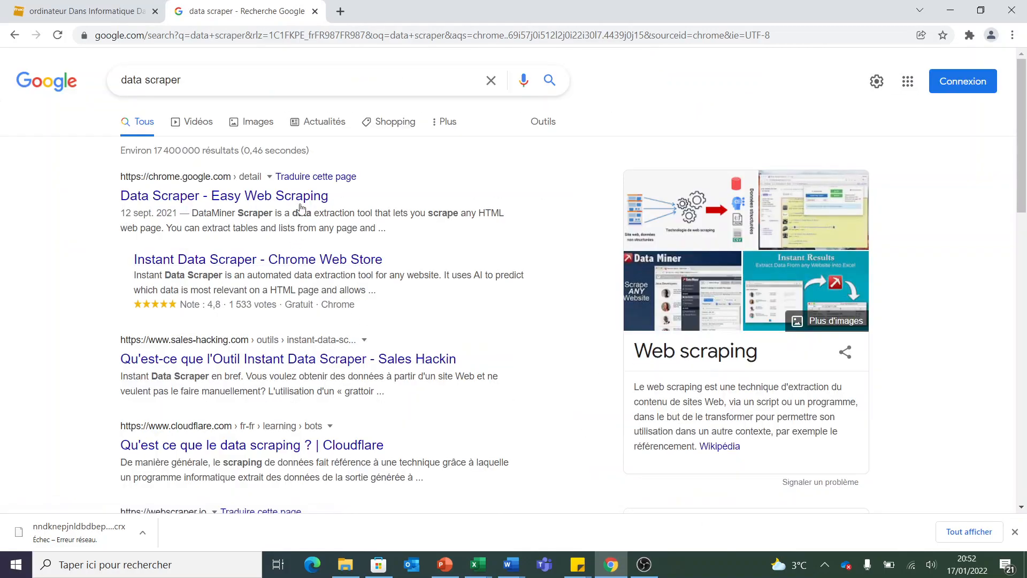
Install the "Data Scraper - Easy Web Scraping" extension from its Chrome Web Store page.
left_click(301, 202)
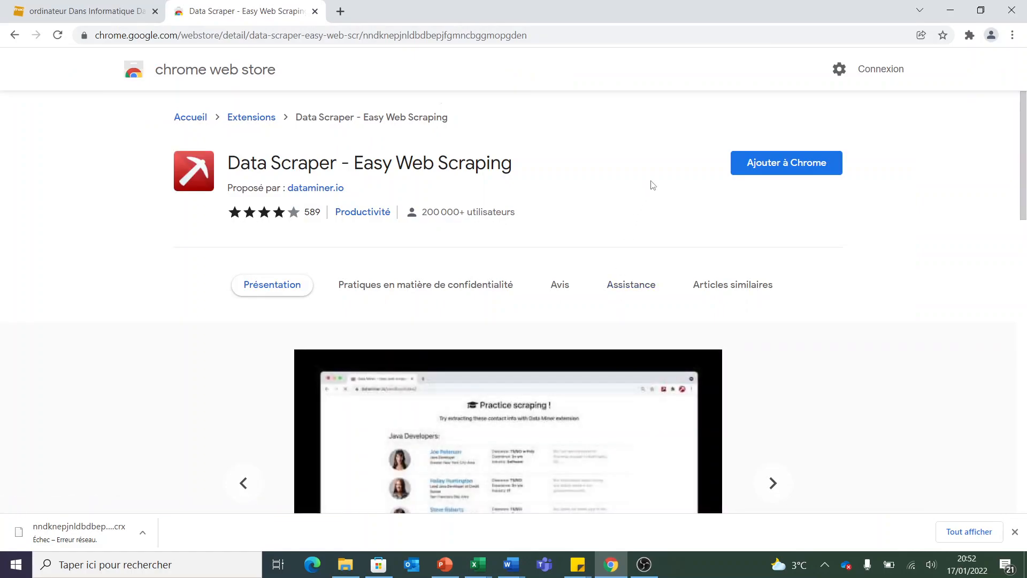
left_click(825, 172)
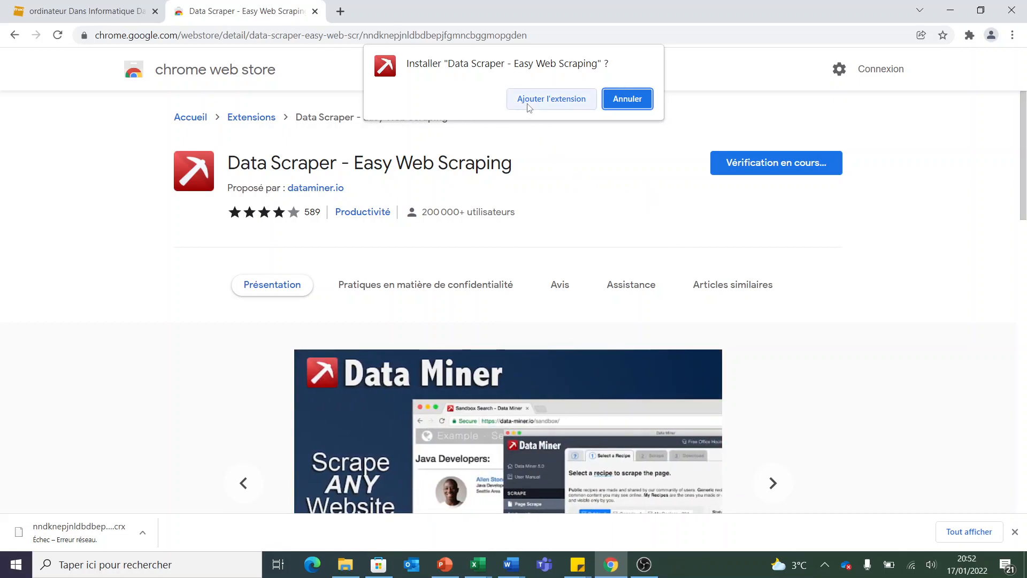
left_click(529, 108)
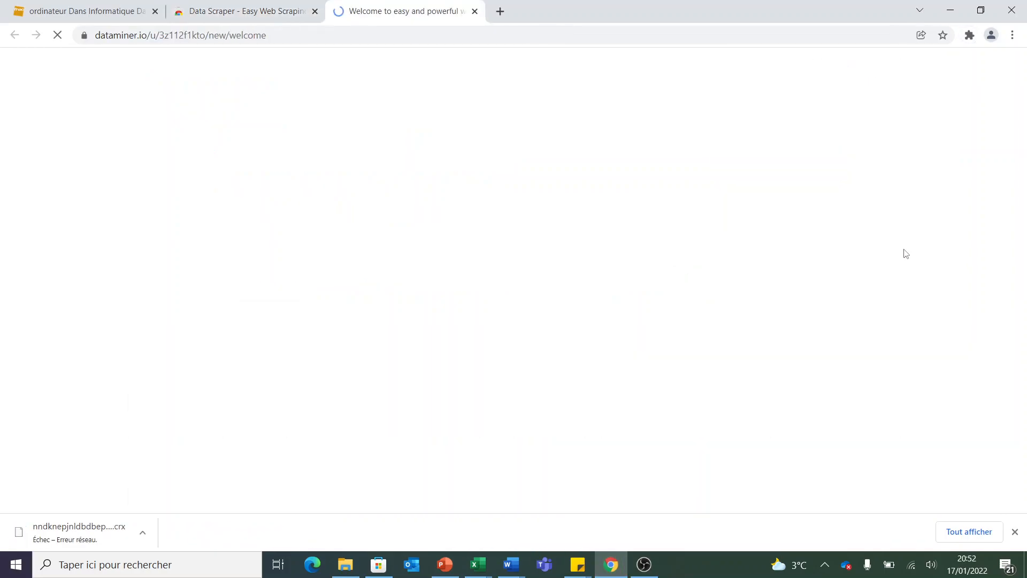
left_click(939, 60)
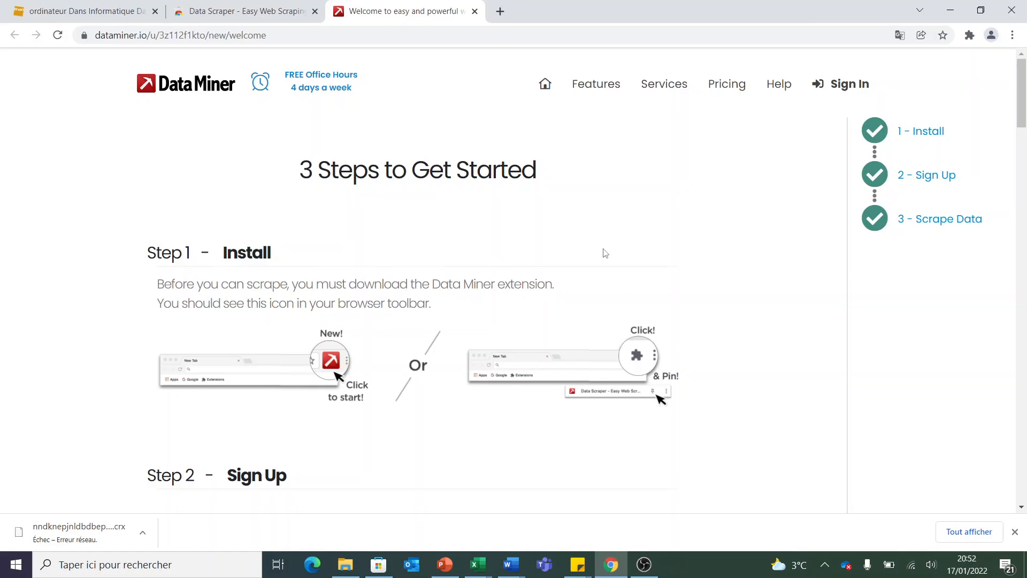
Start signing in to Data Miner with Google and submit the account's e-mail address.
left_click(845, 84)
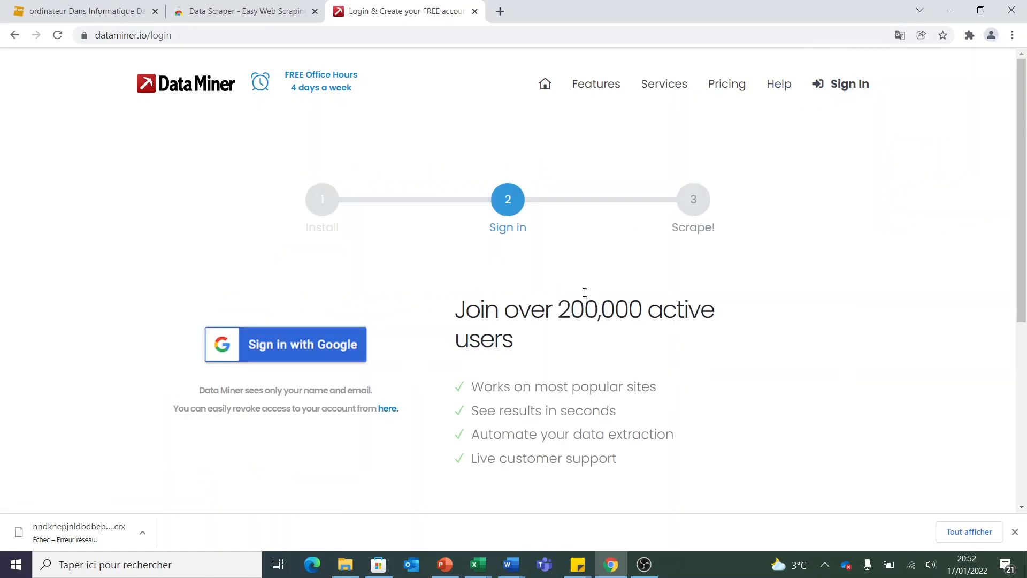
left_click(297, 346)
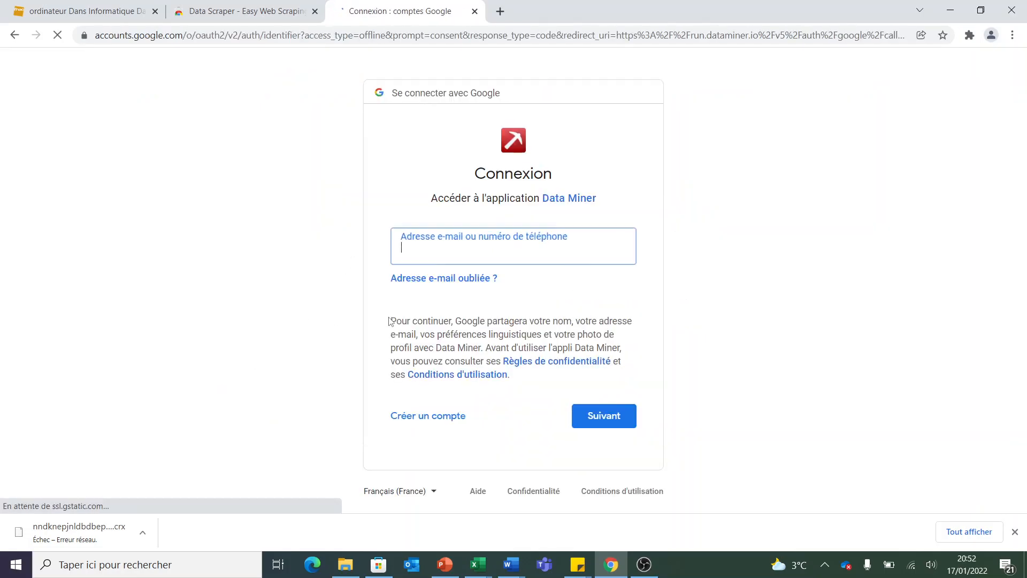
left_click(494, 255)
left_click(500, 301)
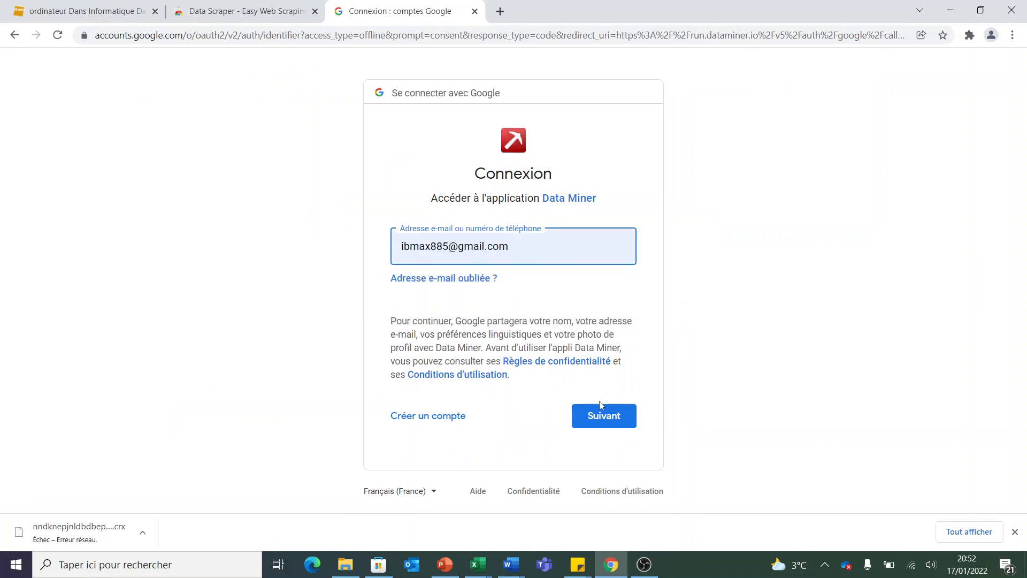
left_click(595, 419)
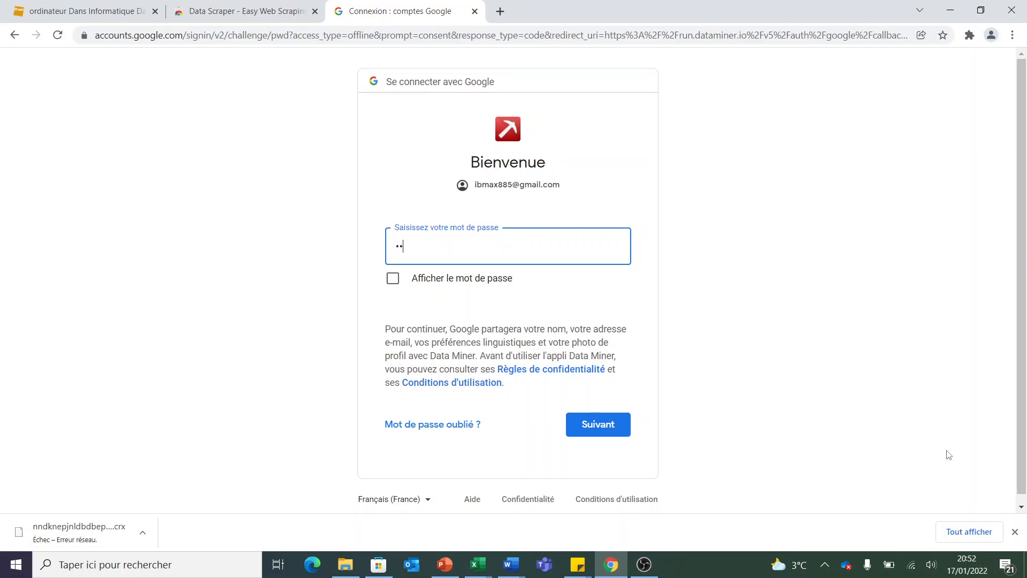
Submit the Google account password, choose phone confirmation to verify the identity, and resend the notification.
key("Return")
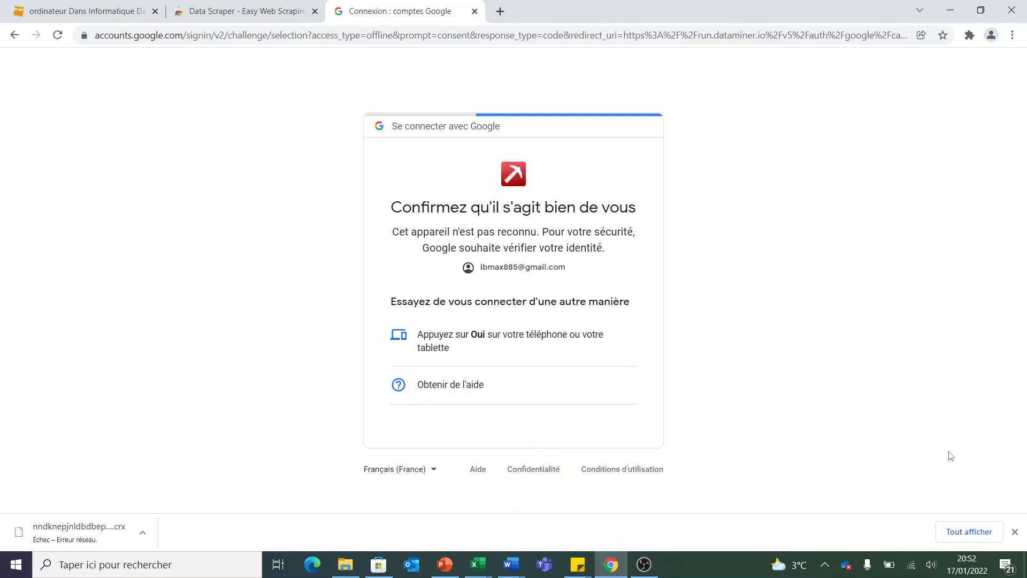
left_click(507, 350)
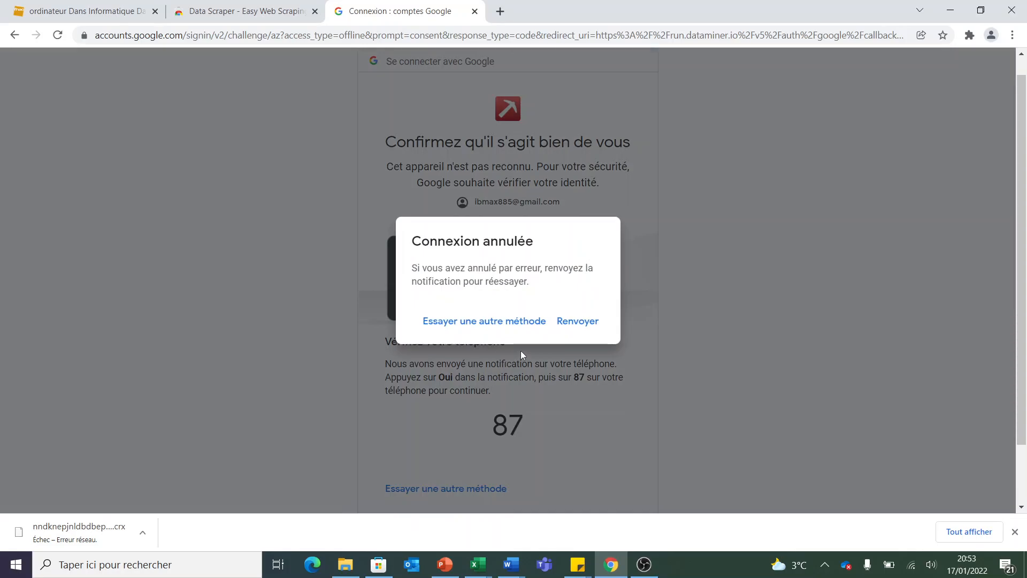
left_click(595, 321)
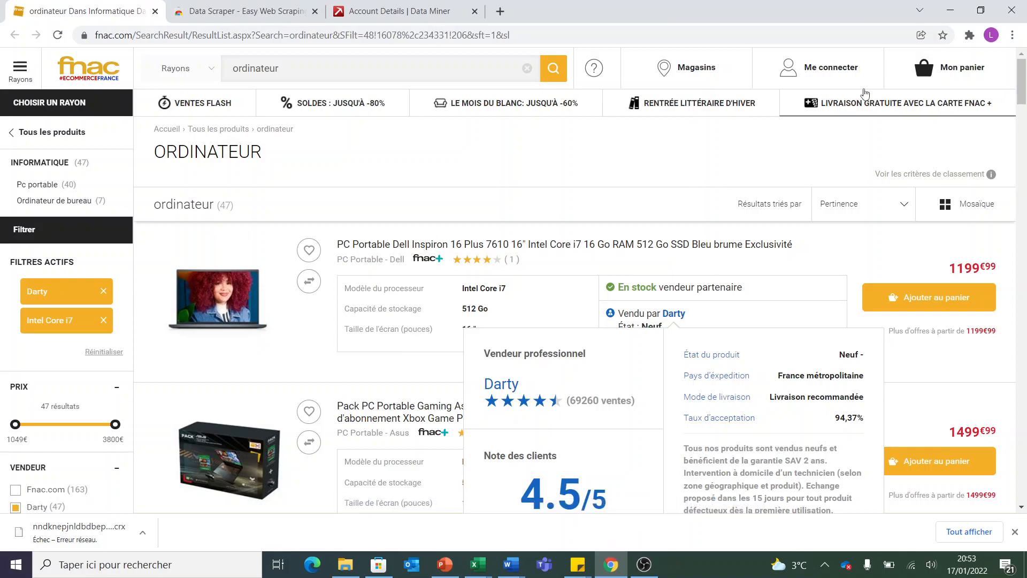
Open Data Miner's Recipe Creator on the Fnac "ordinateur" results page and keep the multiple-row List / Search Page recipe type.
left_click(969, 38)
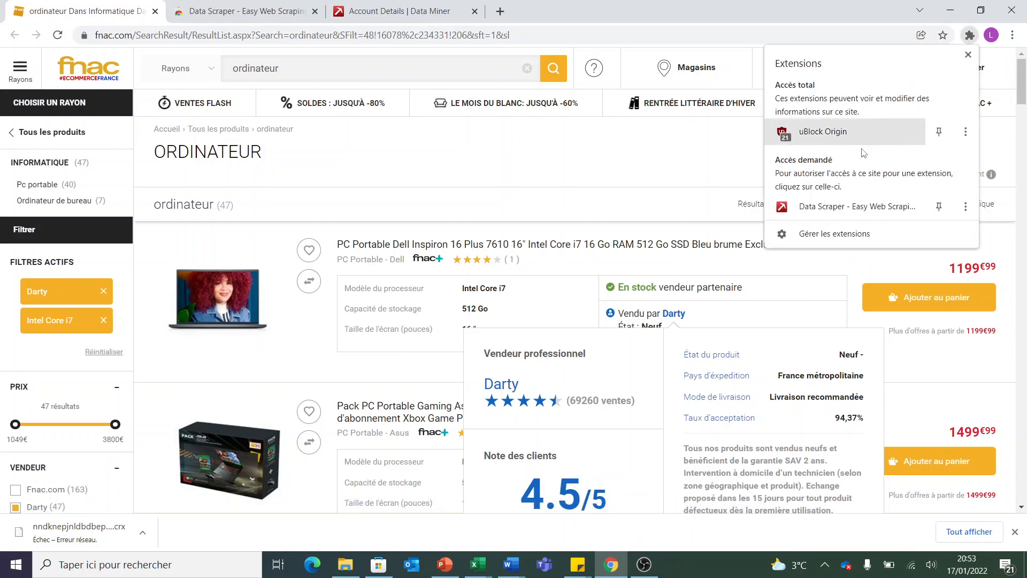
left_click(830, 208)
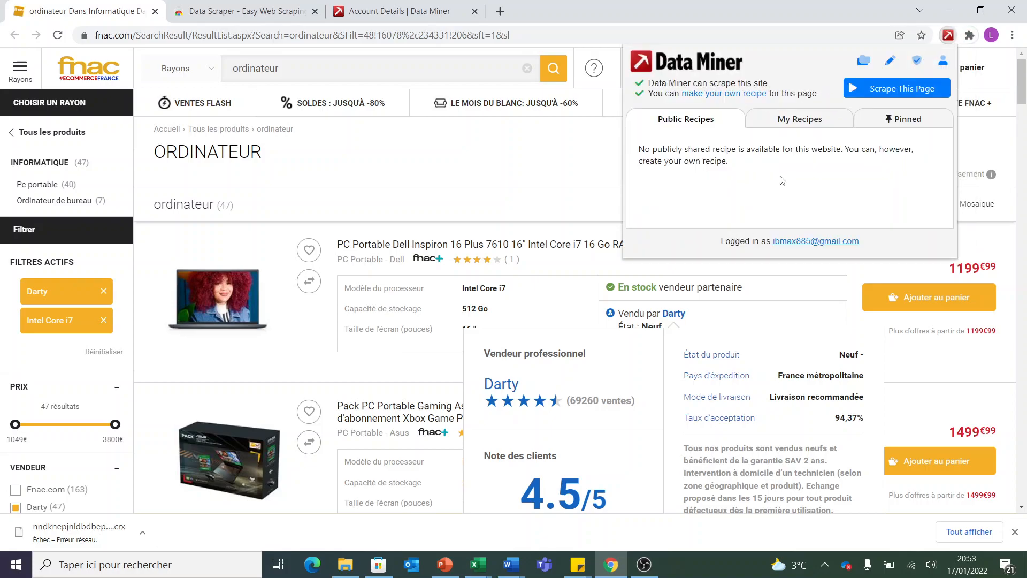
left_click(890, 61)
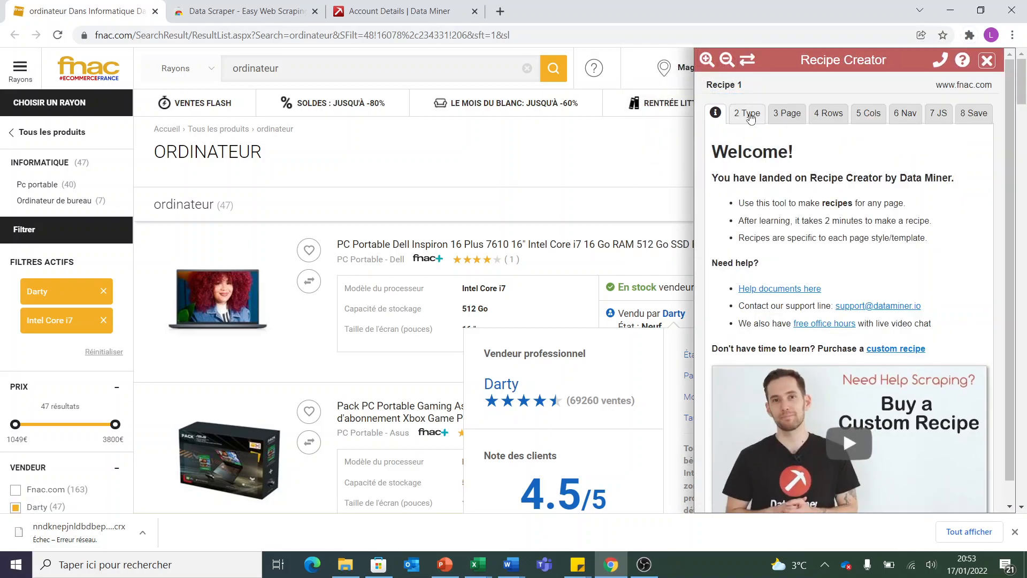
left_click(751, 119)
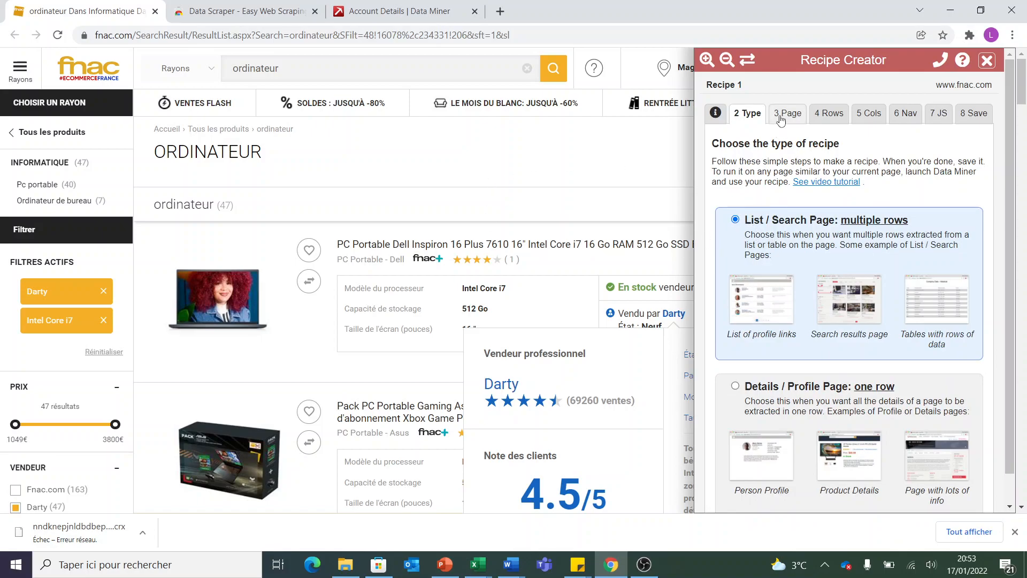
Define the recipe's rows with the Easy Row Finder, using the first and second product titles as samples.
left_click(827, 114)
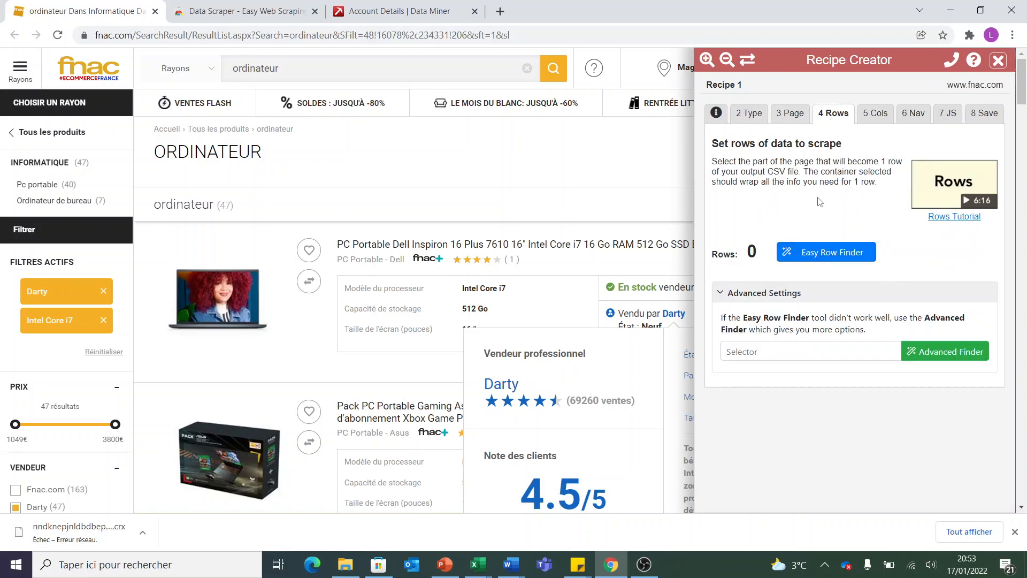
left_click(817, 258)
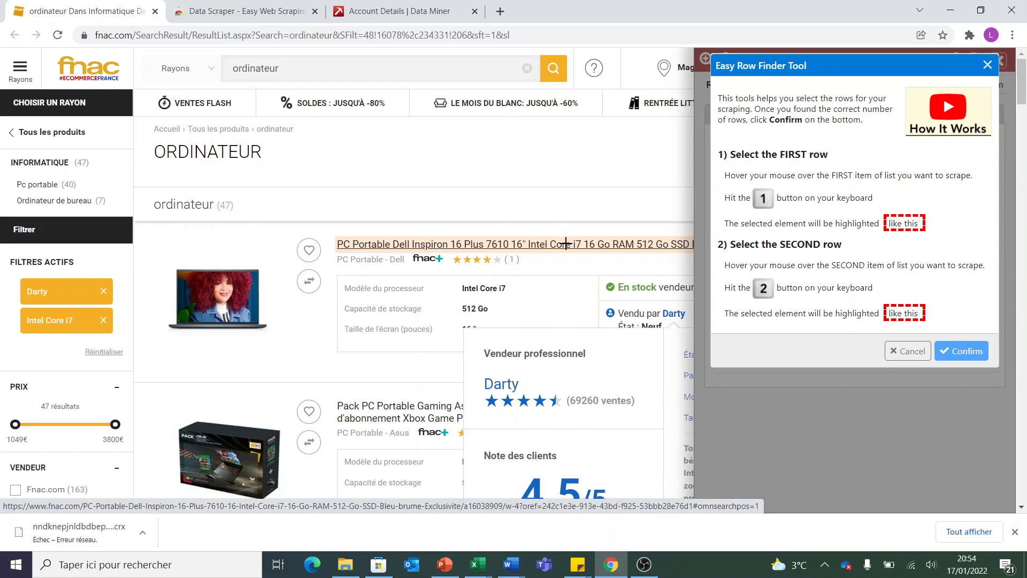
key("1")
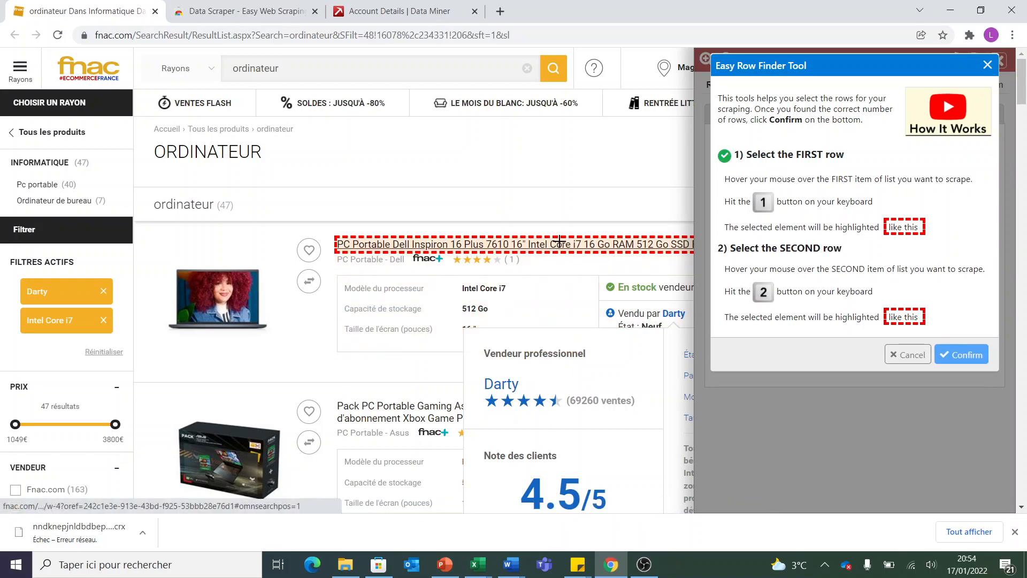
scroll(408, 271, "down", 2)
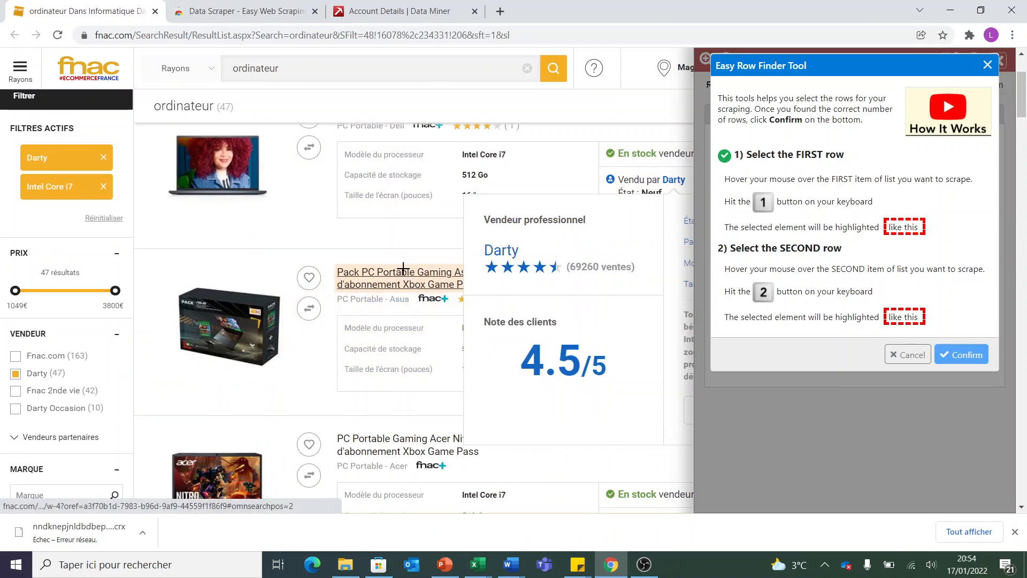
key("2")
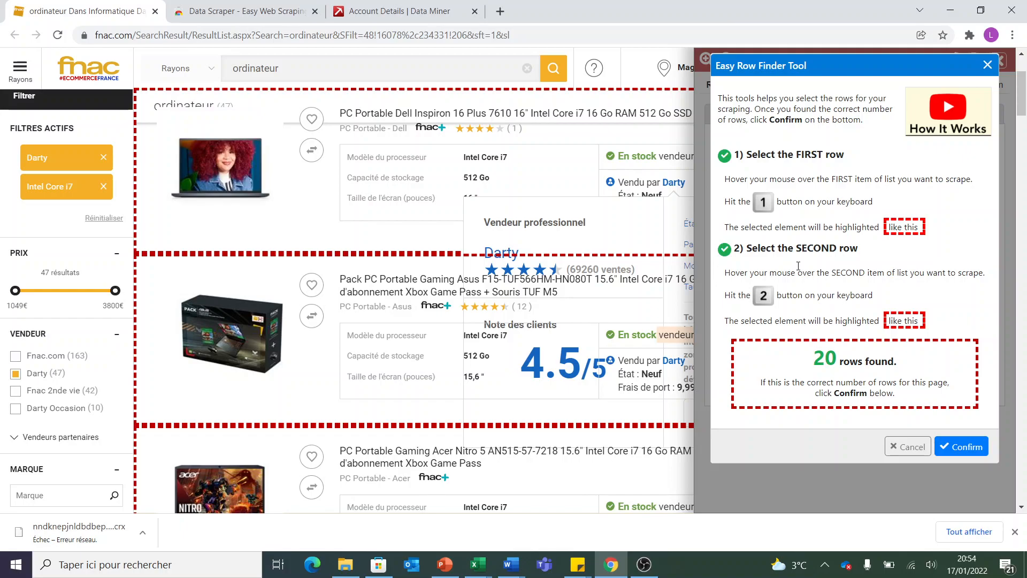
Check the highlighted product rows throughout the results page and confirm the row selection.
scroll(450, 273, "up", 2)
scroll(449, 273, "down", 6)
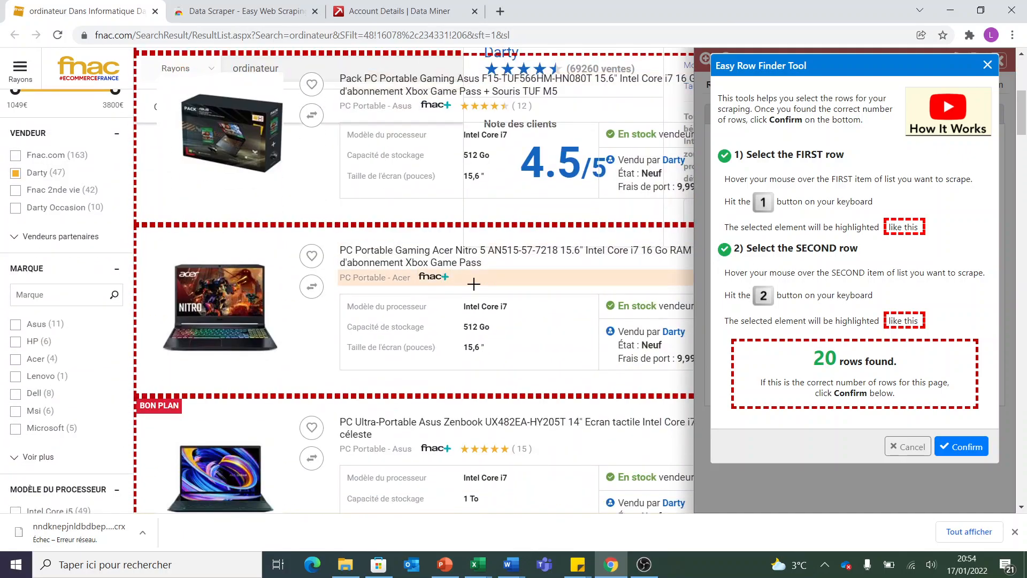
scroll(545, 306, "down", 15)
scroll(545, 306, "down", 5)
scroll(543, 302, "up", 10)
scroll(546, 310, "up", 5)
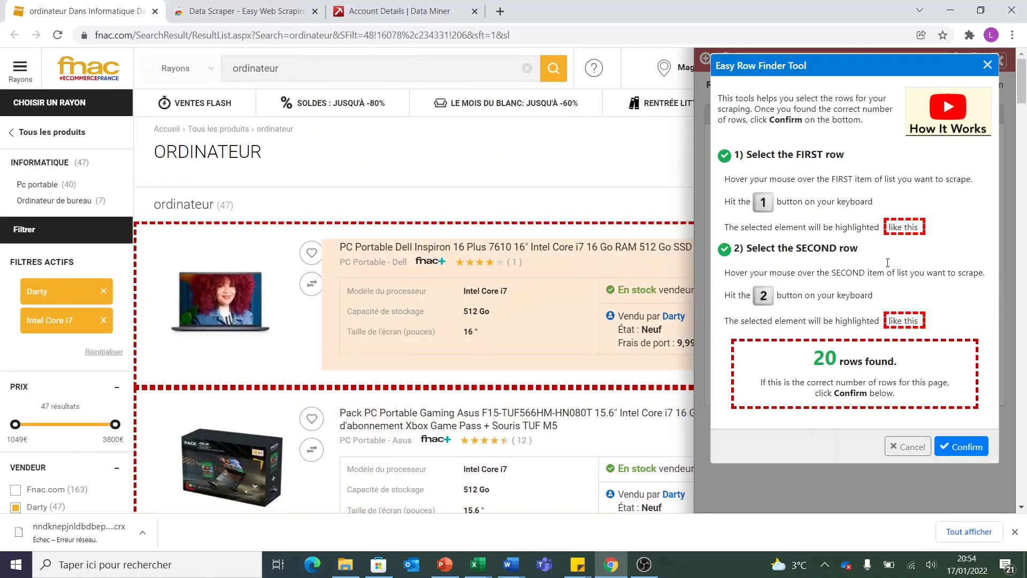
left_click(955, 446)
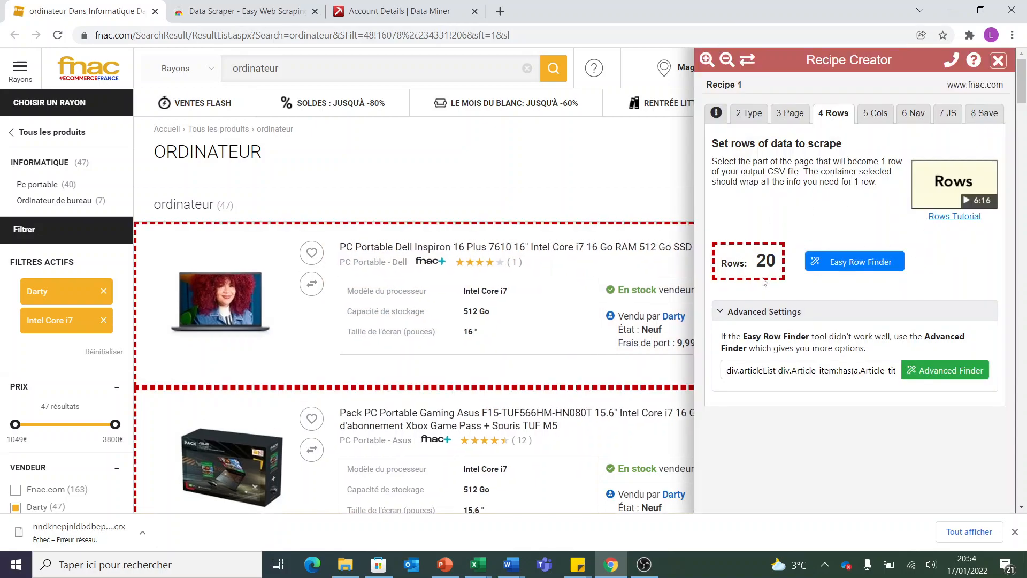
scroll(707, 242, "down", 3)
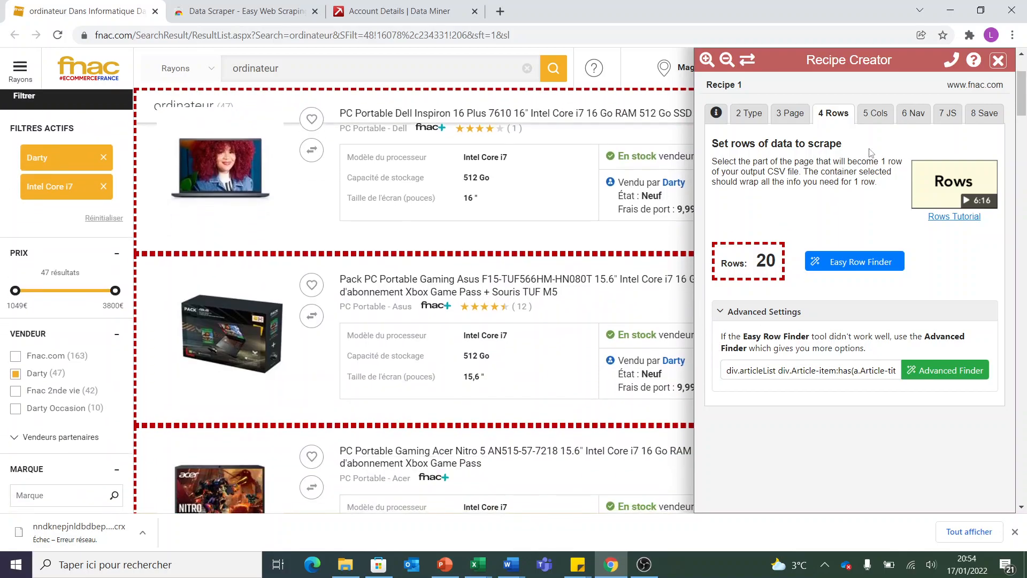
Add a new column to the recipe and replace its default name.
left_click(876, 113)
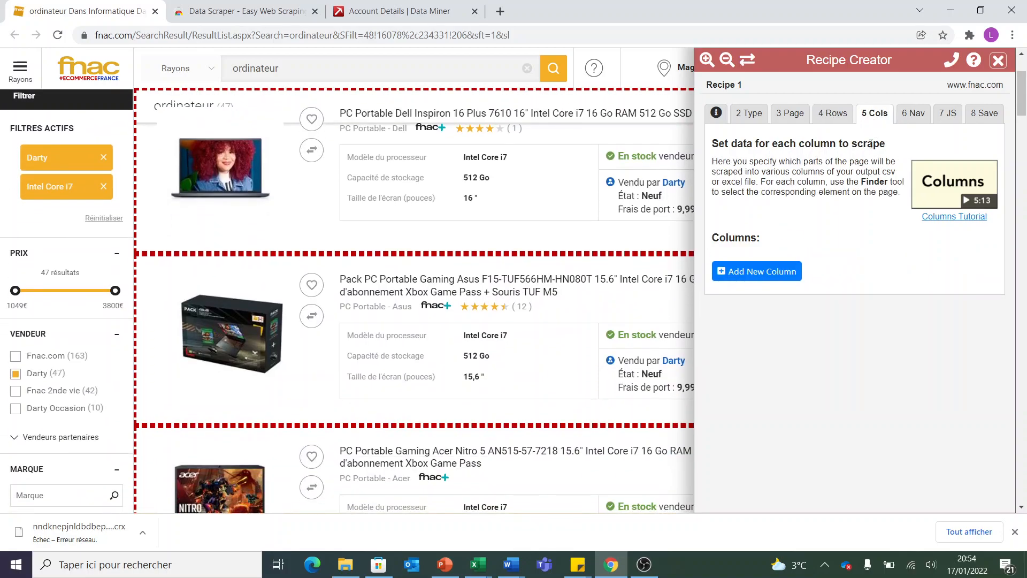
left_click(732, 272)
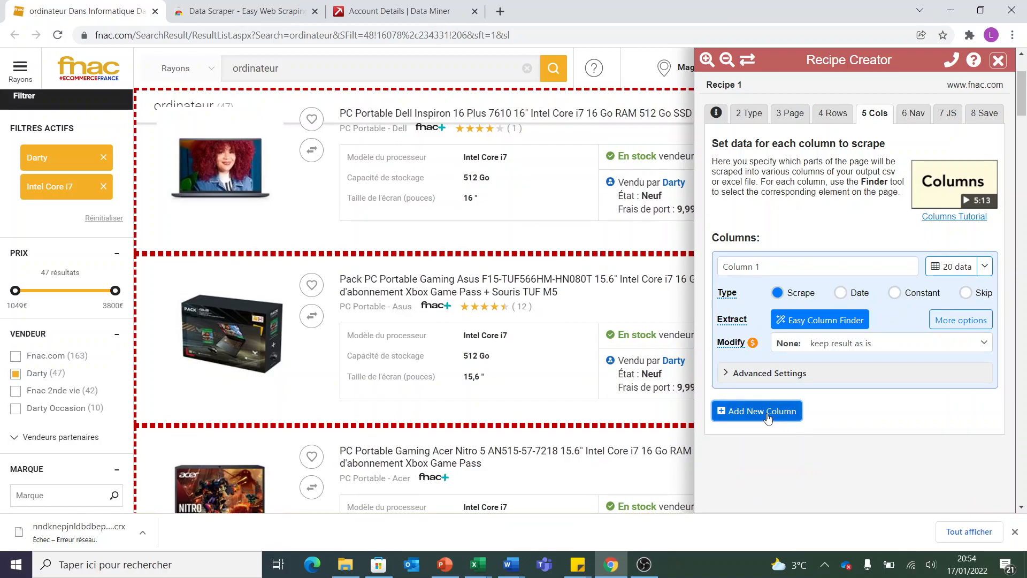
left_click(781, 262)
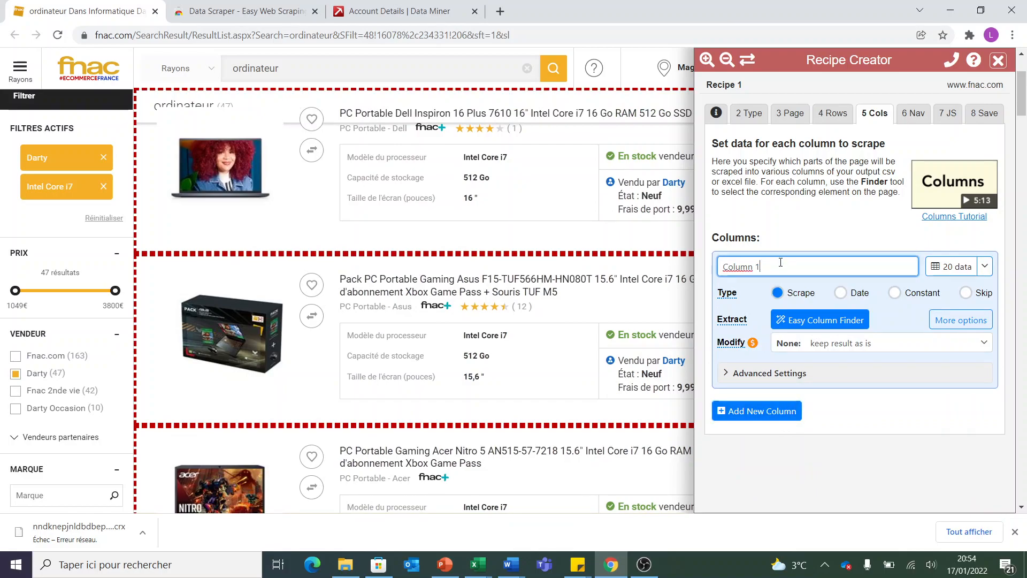
key("ctrl+a")
key("BackSpace")
type("N")
Set the Nom column to extract text from the first product's title with the Easy Column Finder.
left_click(805, 320)
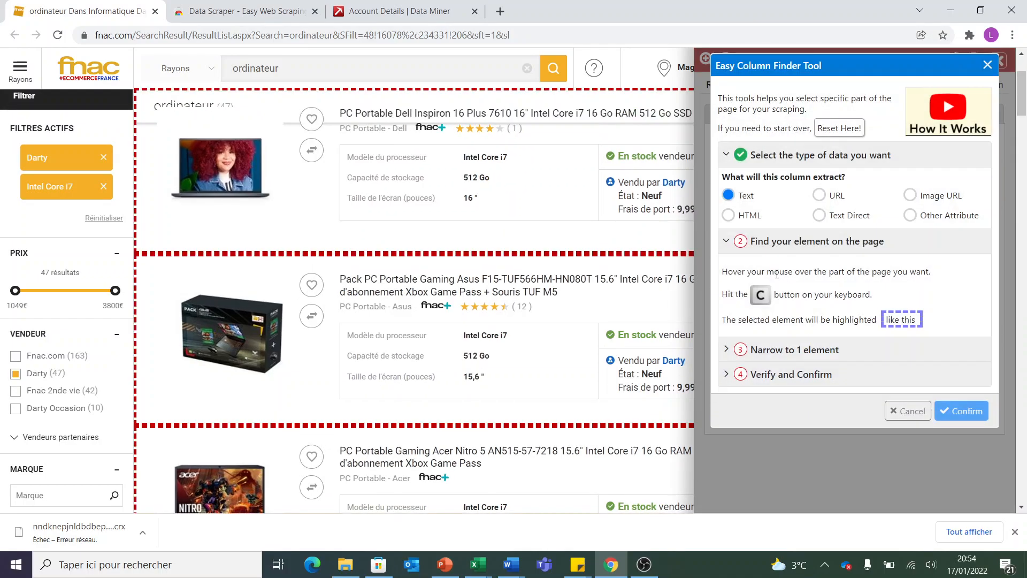
scroll(581, 334, "up", 3)
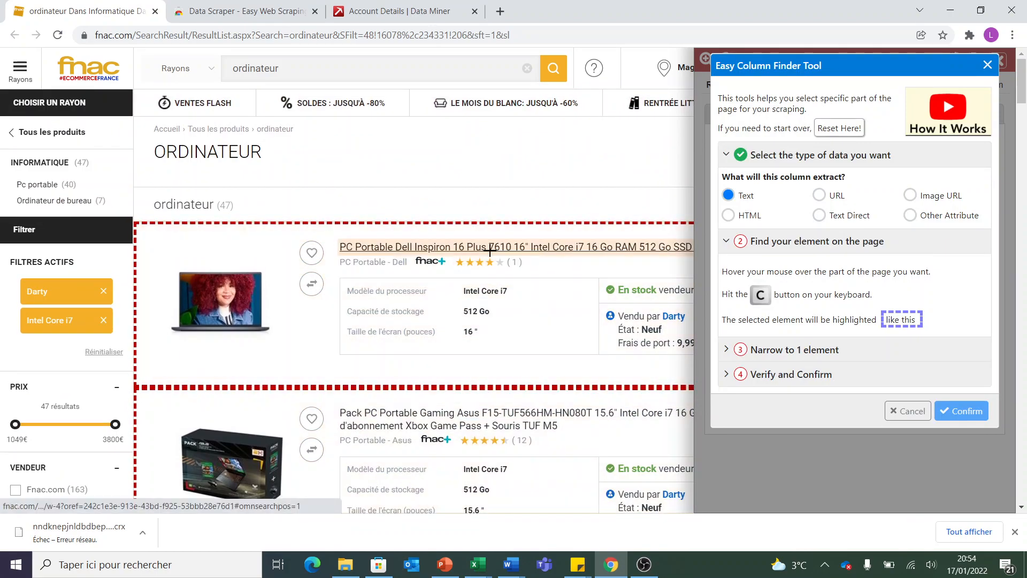
key("c")
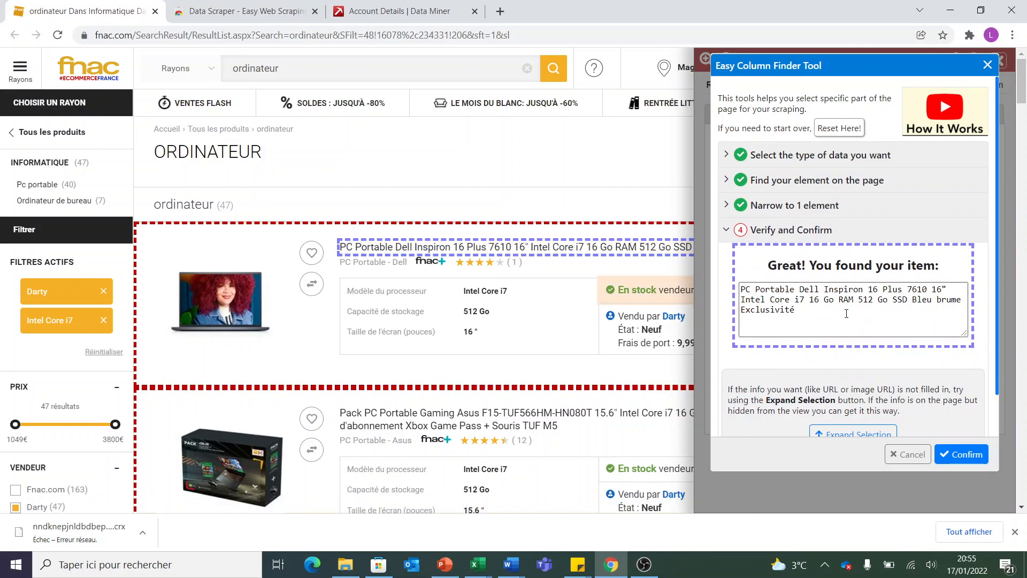
left_click(968, 456)
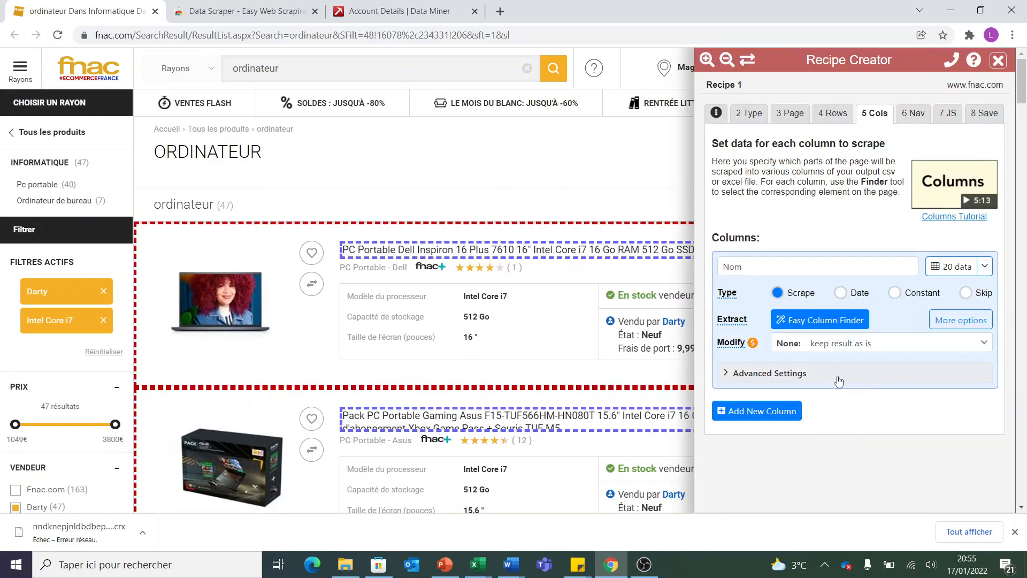
Add a second column named Prix and switch the Recipe Creator to the other side of the page to uncover the prices.
left_click(747, 412)
left_click(781, 322)
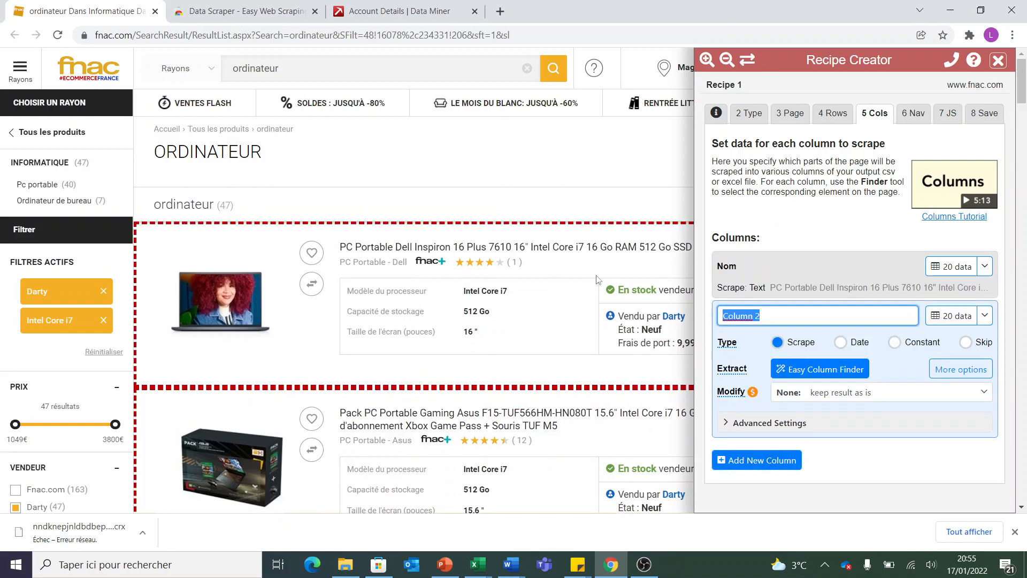
left_click(748, 60)
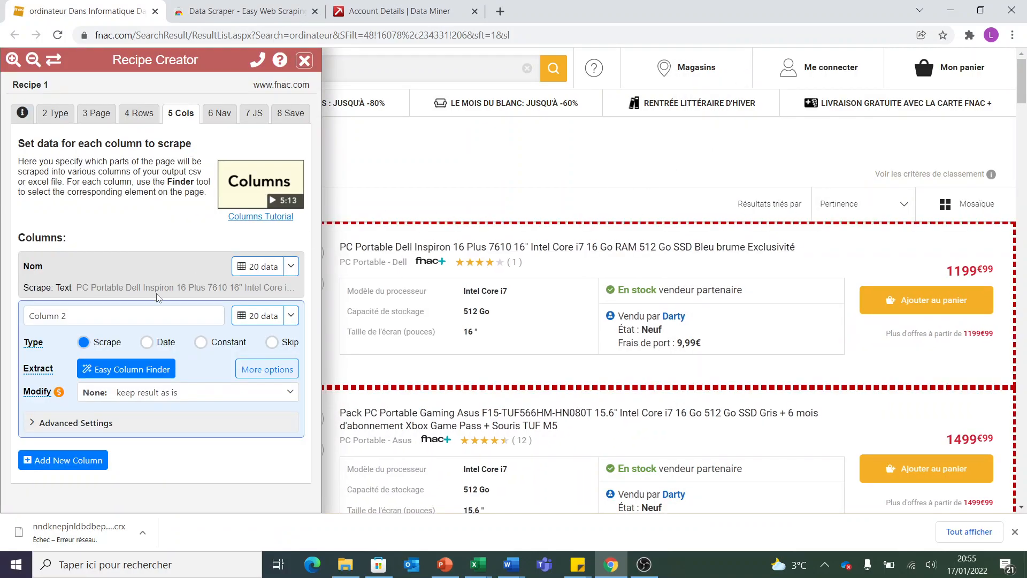
left_click_drag(78, 317, 1, 301)
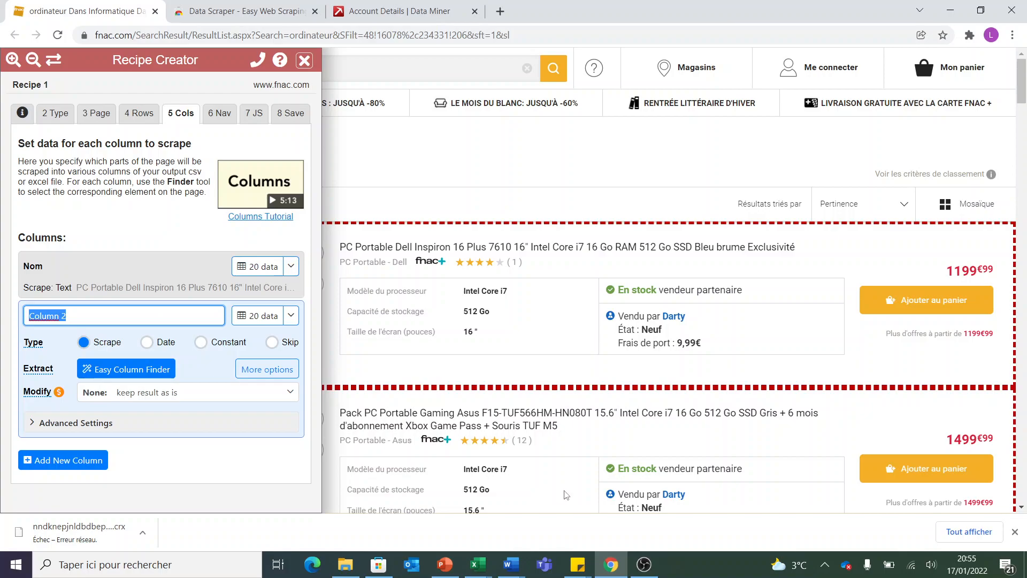
type("Prix")
Set the Prix column to extract text from the first product's main price with the Easy Column Finder.
left_click(138, 370)
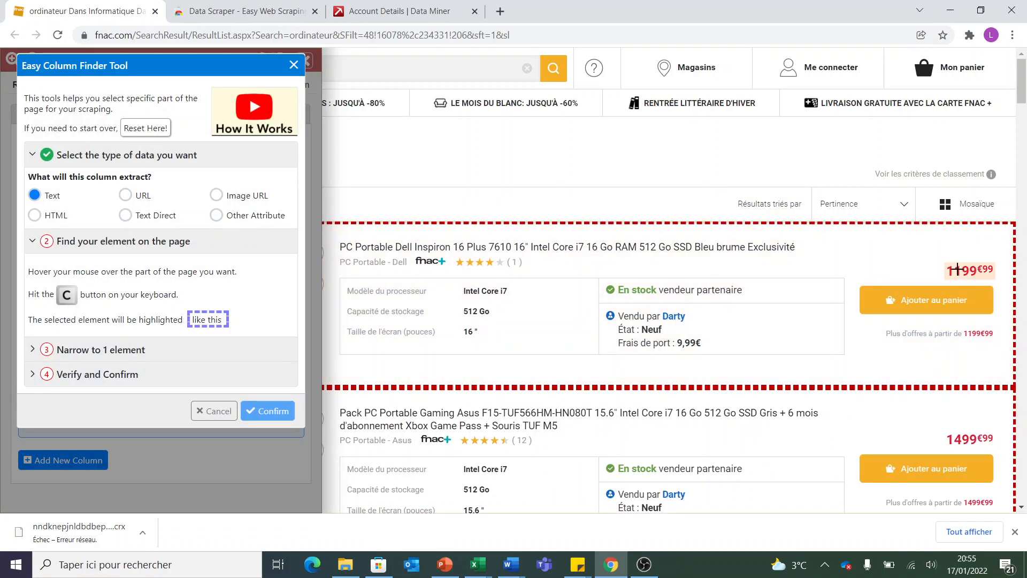
key("c")
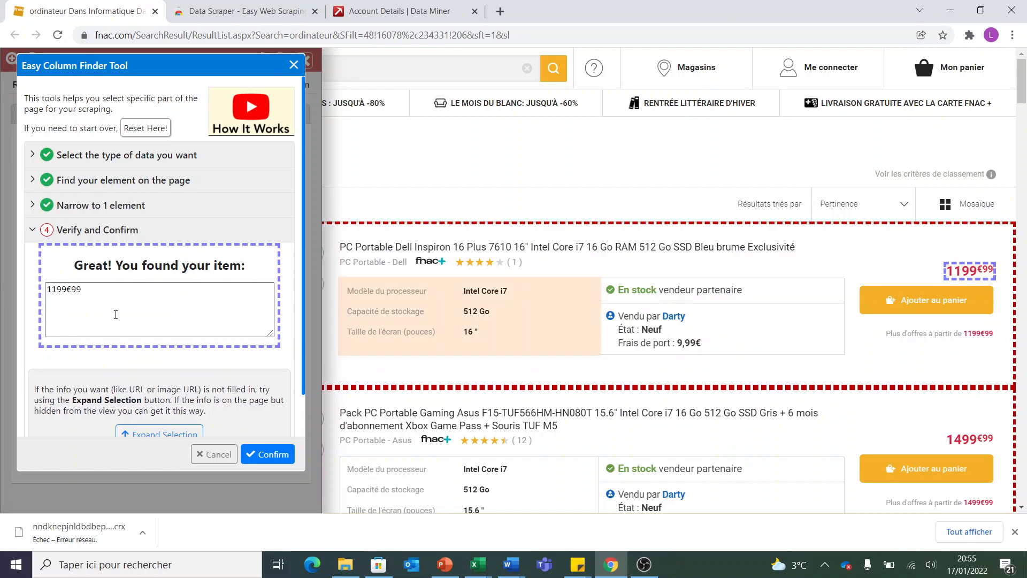
left_click(273, 454)
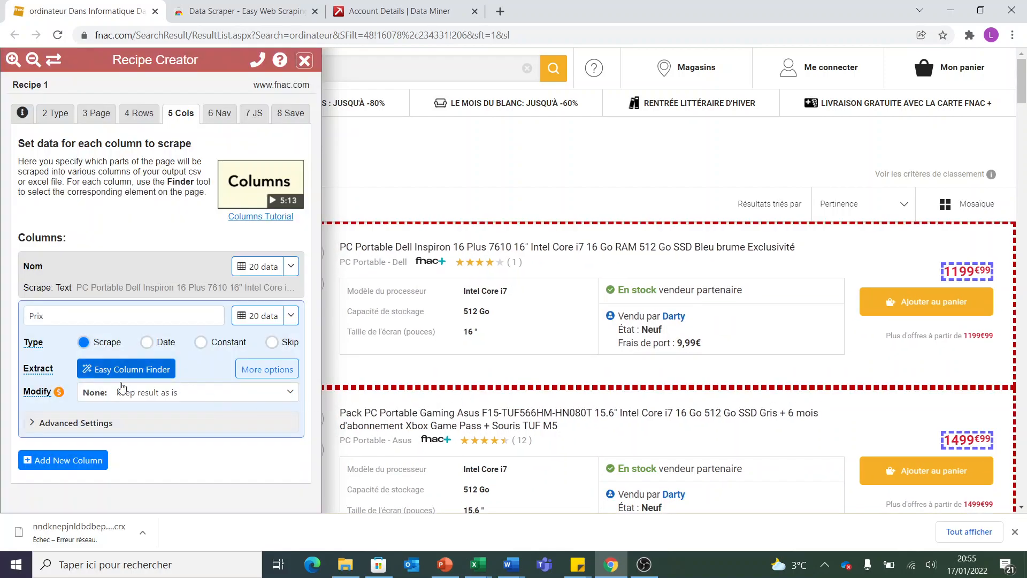
Add a third column to the recipe and name it Puissance.
left_click(59, 461)
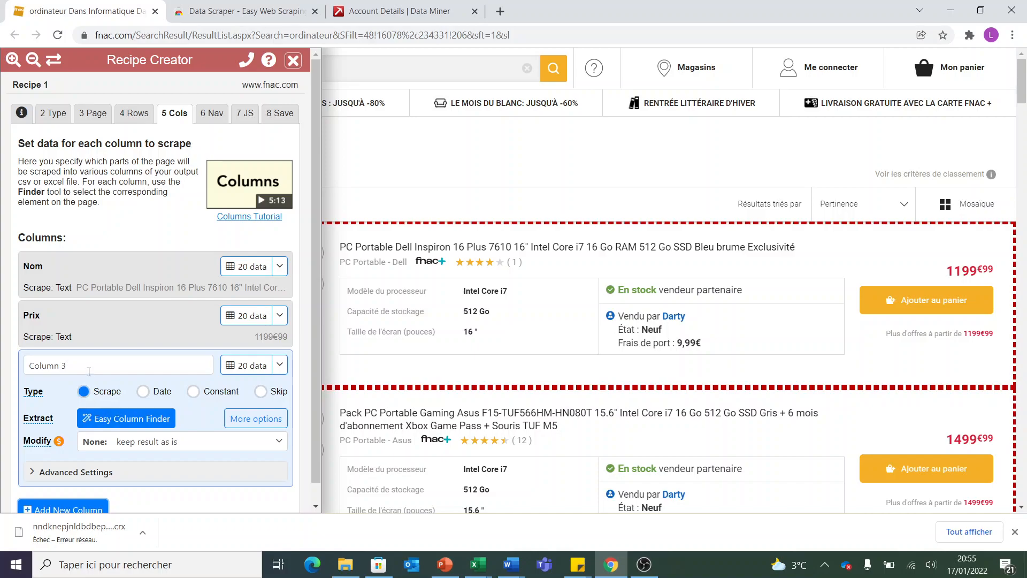
left_click_drag(73, 366, 8, 354)
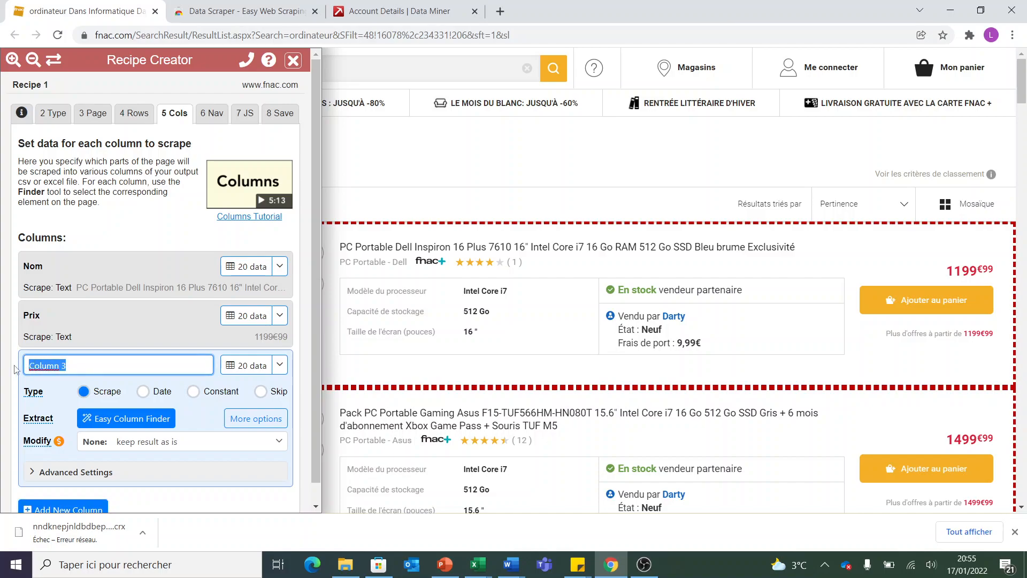
key("BackSpace")
type("Puissance")
Set the Puissance column to extract the first product's processor model, narrowing the selection by position to item #1.
left_click(147, 420)
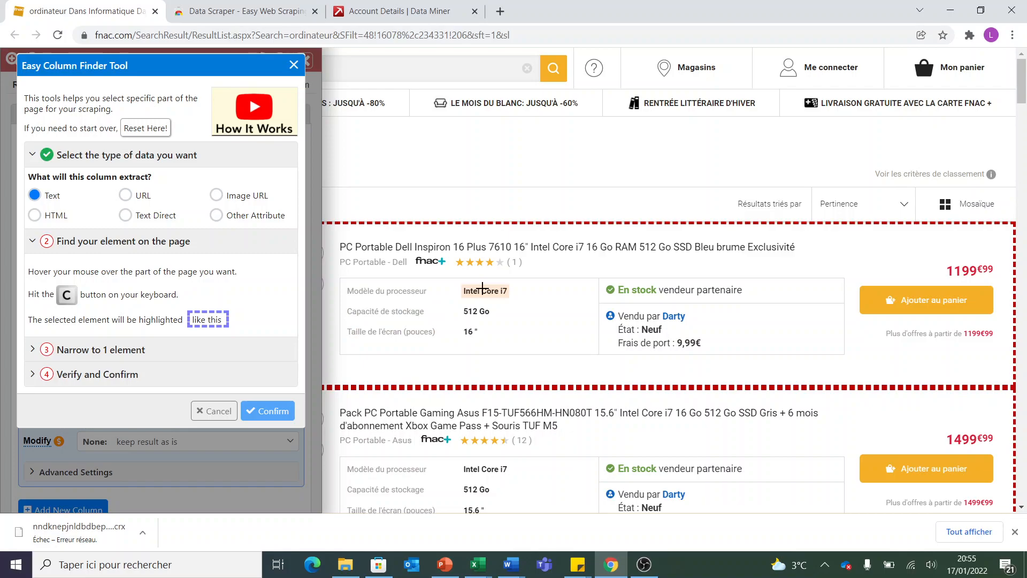
key("c")
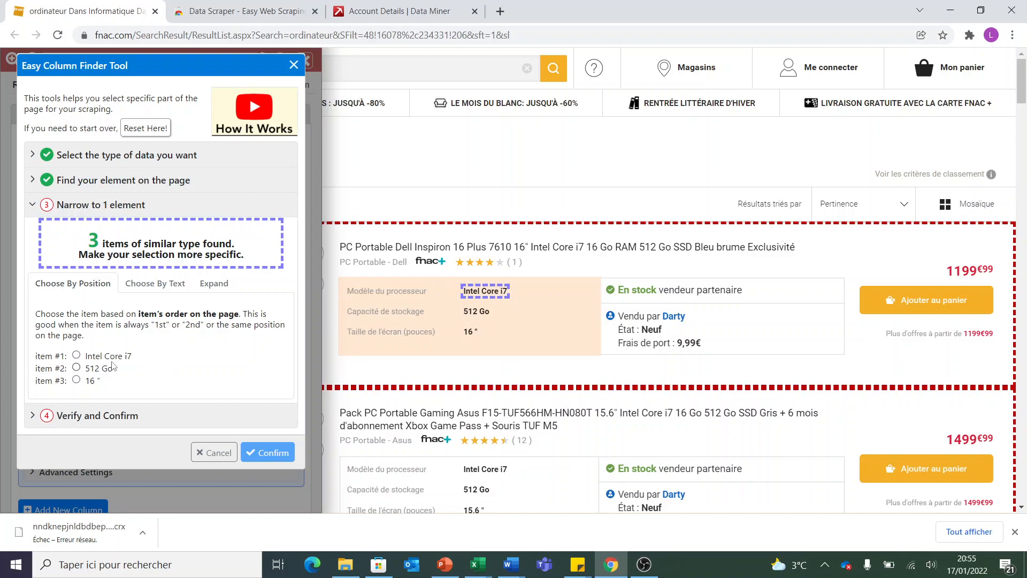
left_click(76, 357)
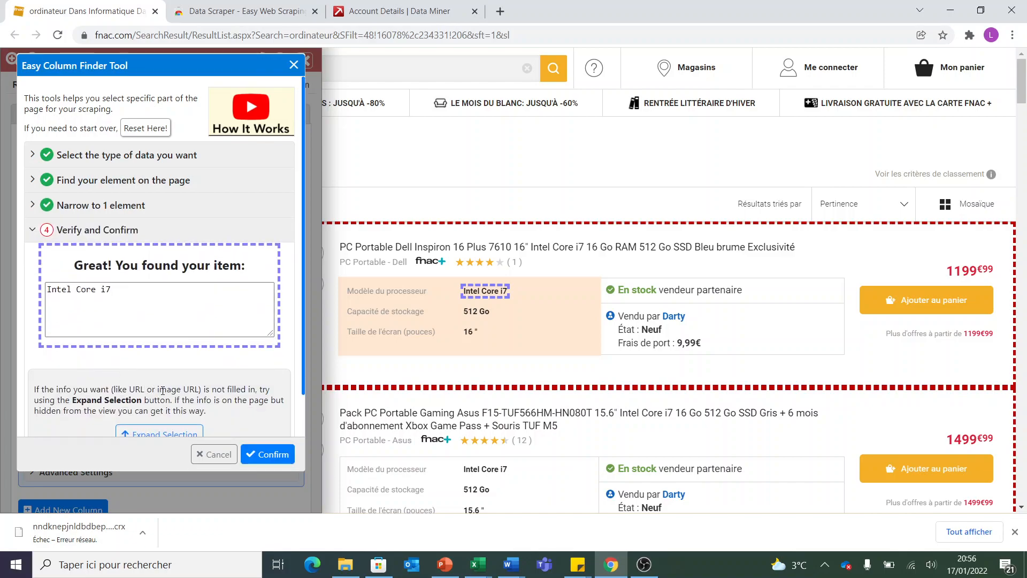
left_click(264, 455)
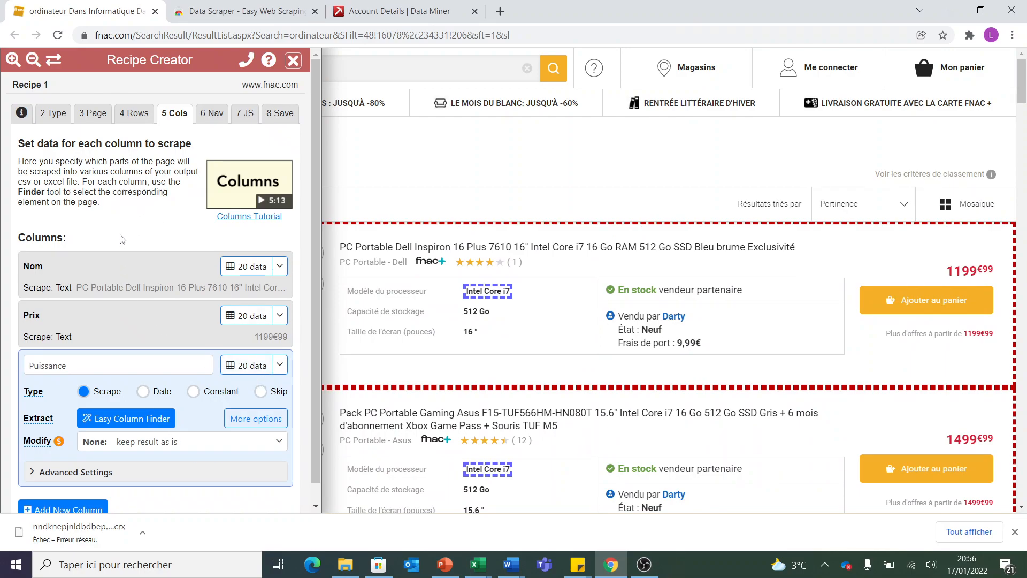
Name the recipe "Fnac ordinateur" and send it to Data Miner for scraping.
left_click(291, 120)
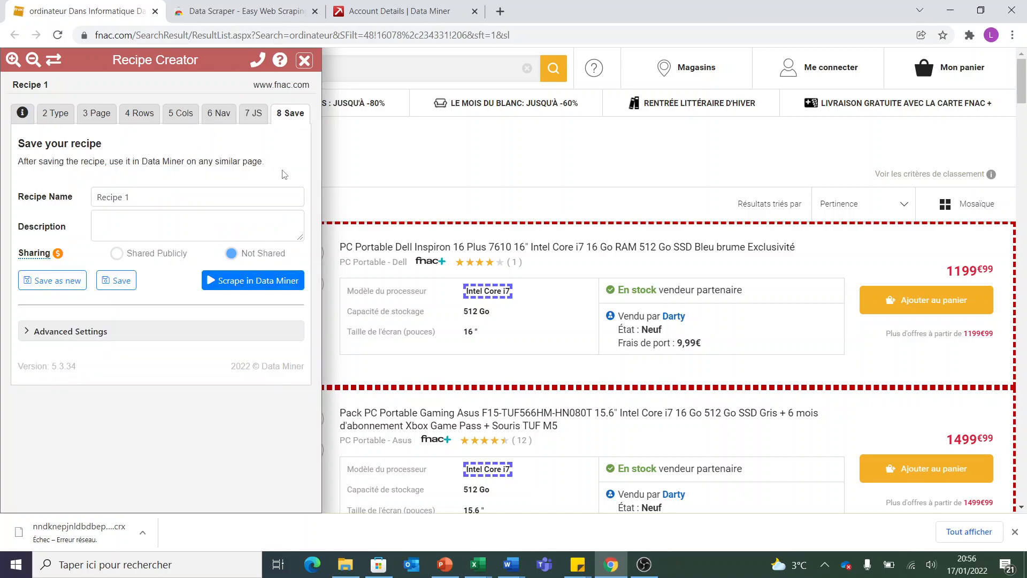
left_click(224, 194)
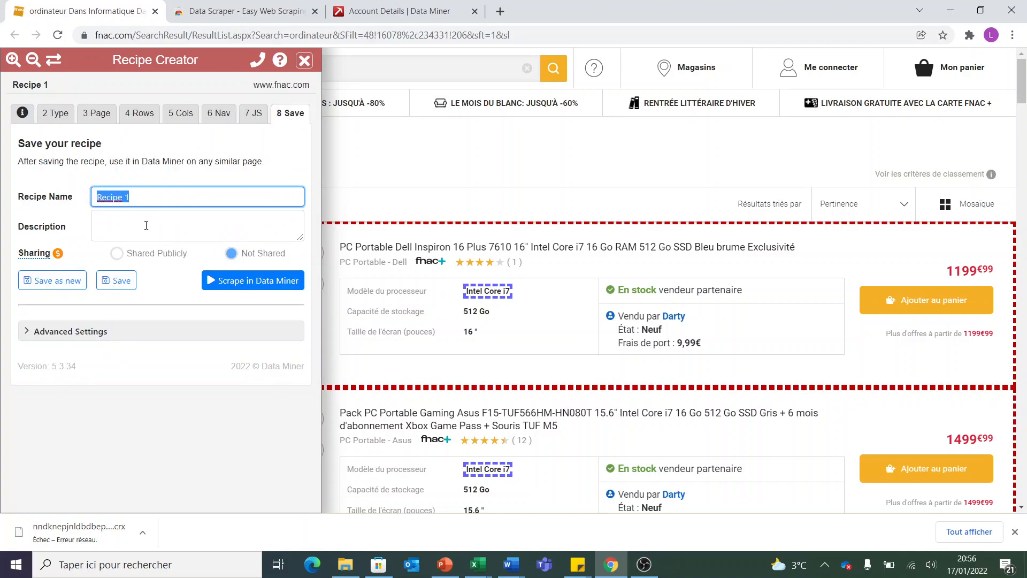
key("BackSpace")
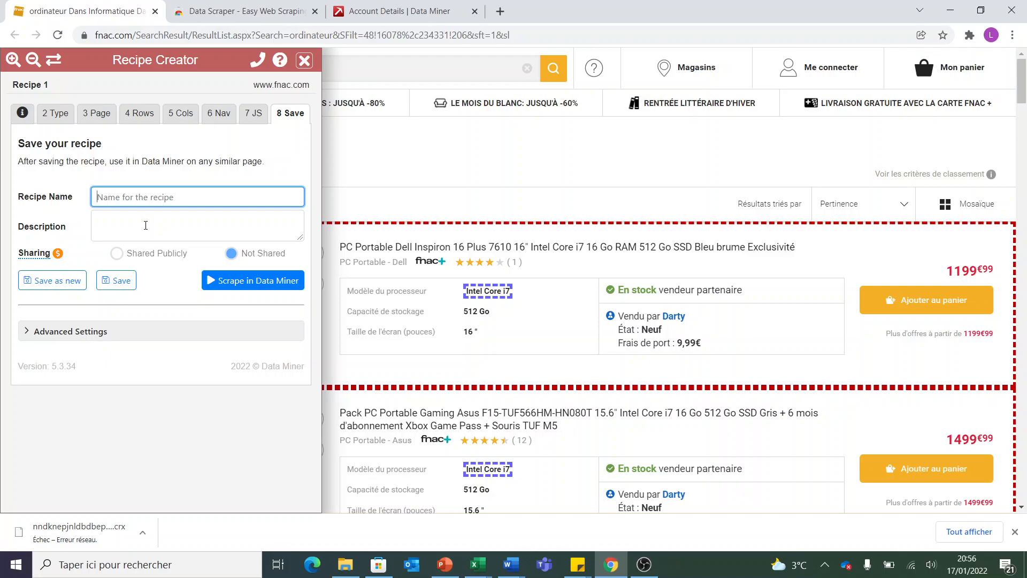
type("Fnac ordinateur")
left_click(247, 290)
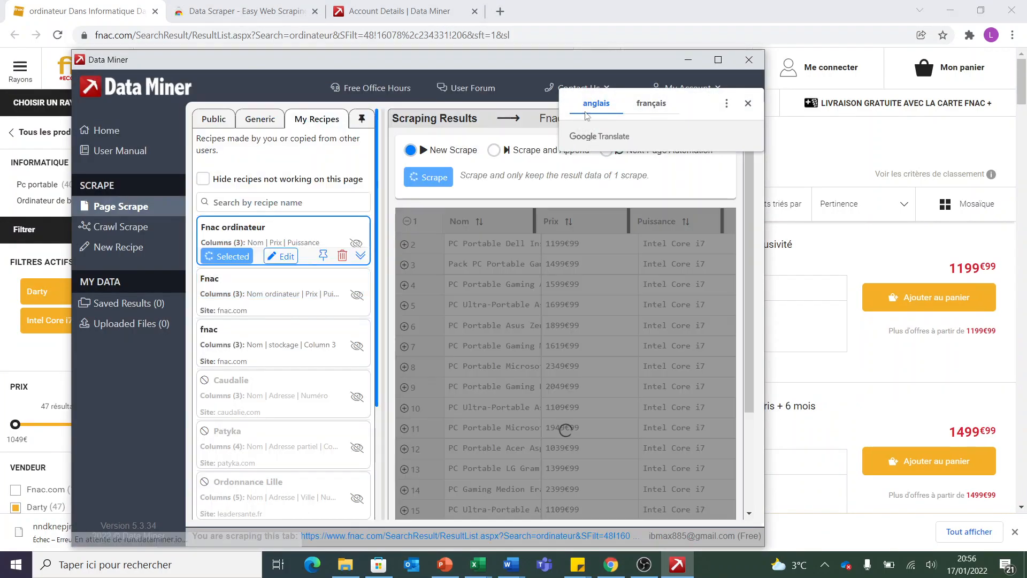
Dismiss the translation popup, widen the preview's Nom and Prix columns and the Data Miner window, and look over the previewed rows.
left_click(749, 104)
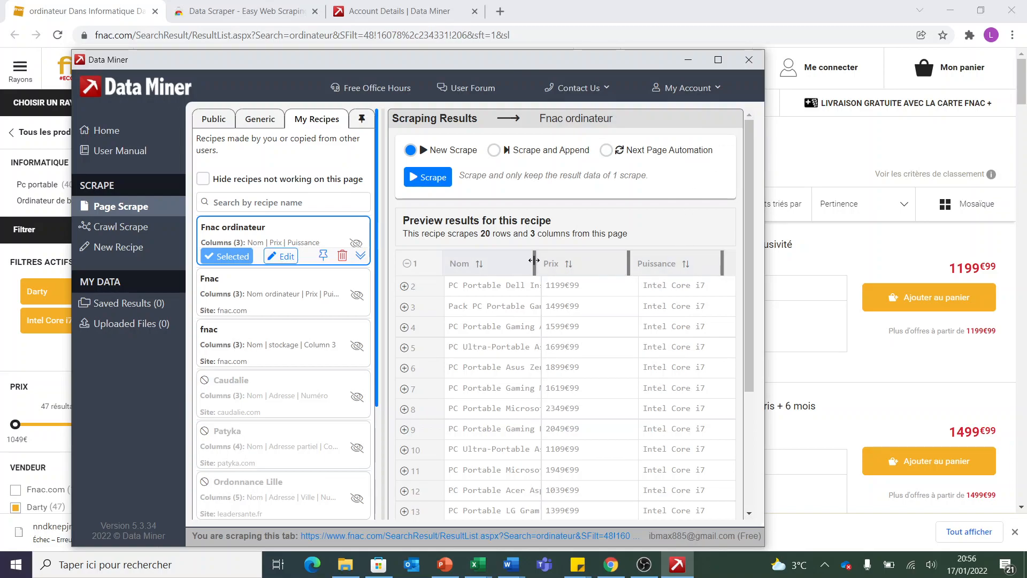
left_click_drag(535, 262, 557, 265)
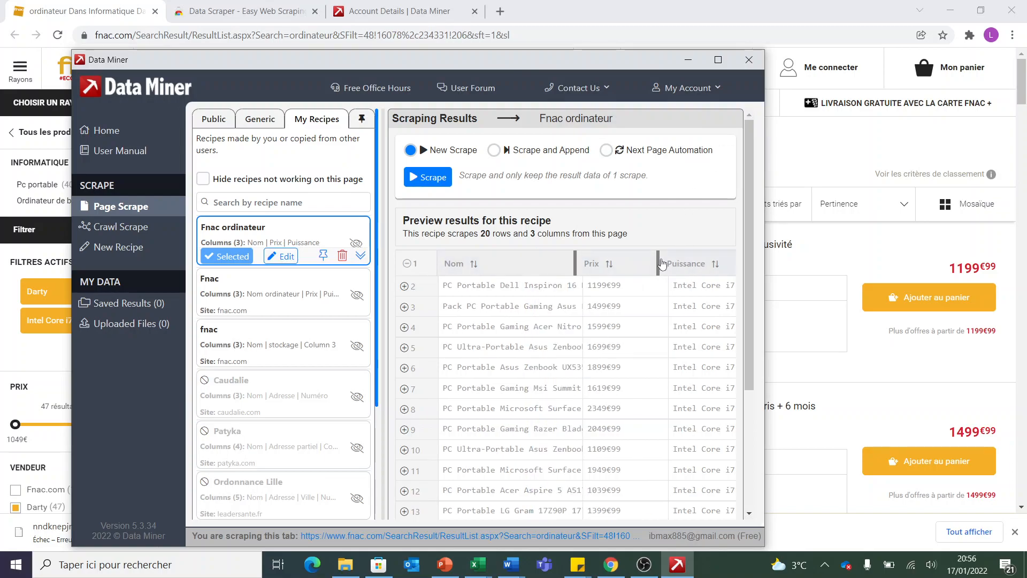
left_click_drag(658, 262, 686, 263)
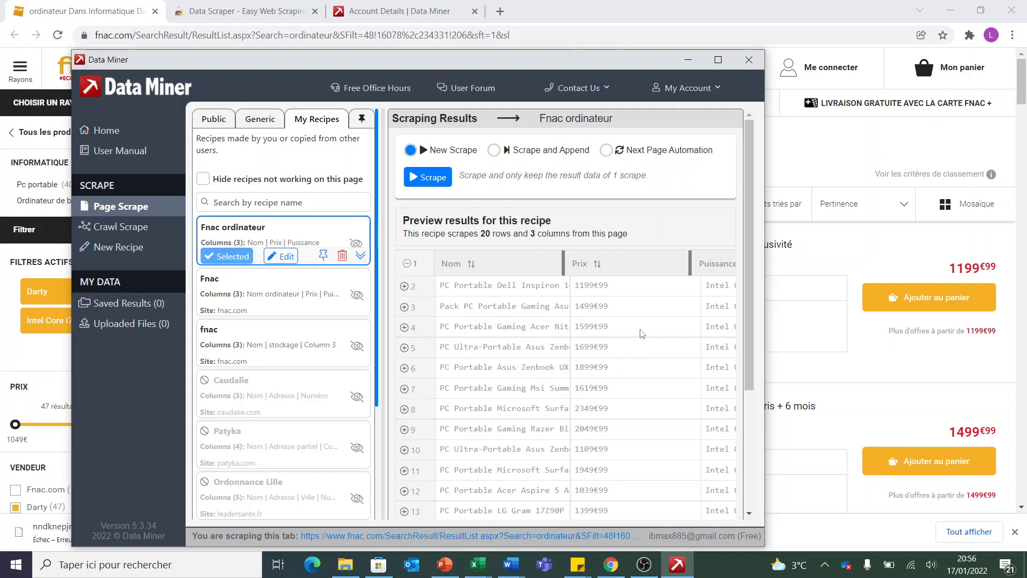
left_click_drag(765, 294, 857, 294)
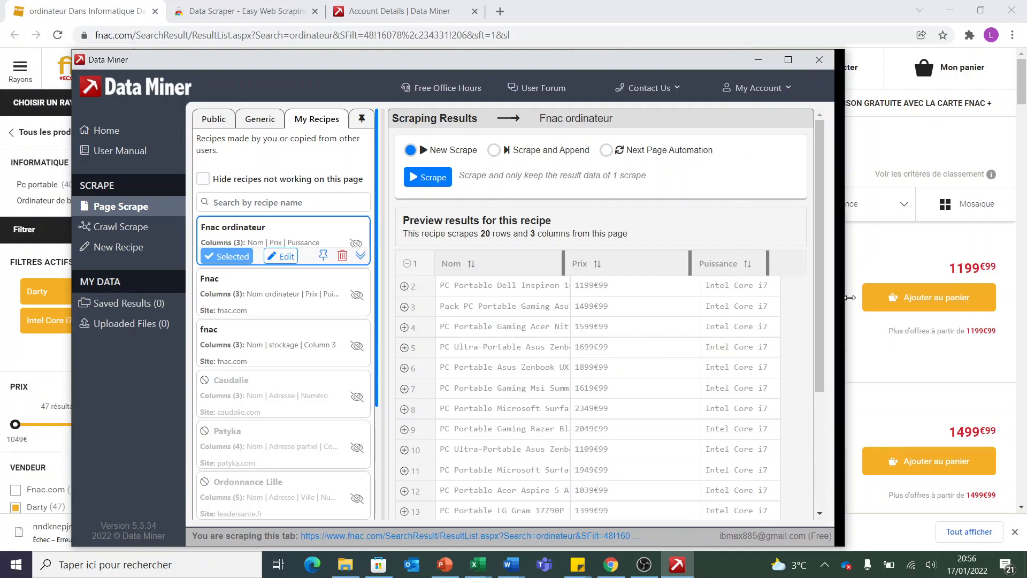
scroll(696, 309, "down", 3)
scroll(695, 309, "up", 3)
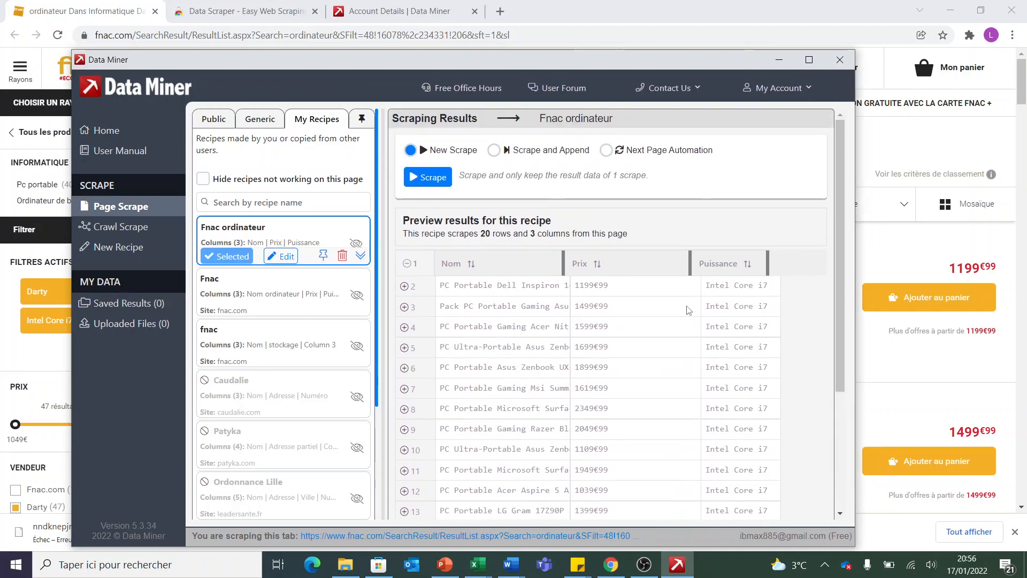
Run a new scrape with the recipe and save the results as an Excel file in Téléchargements, allowing the extension to manage downloads.
left_click(442, 177)
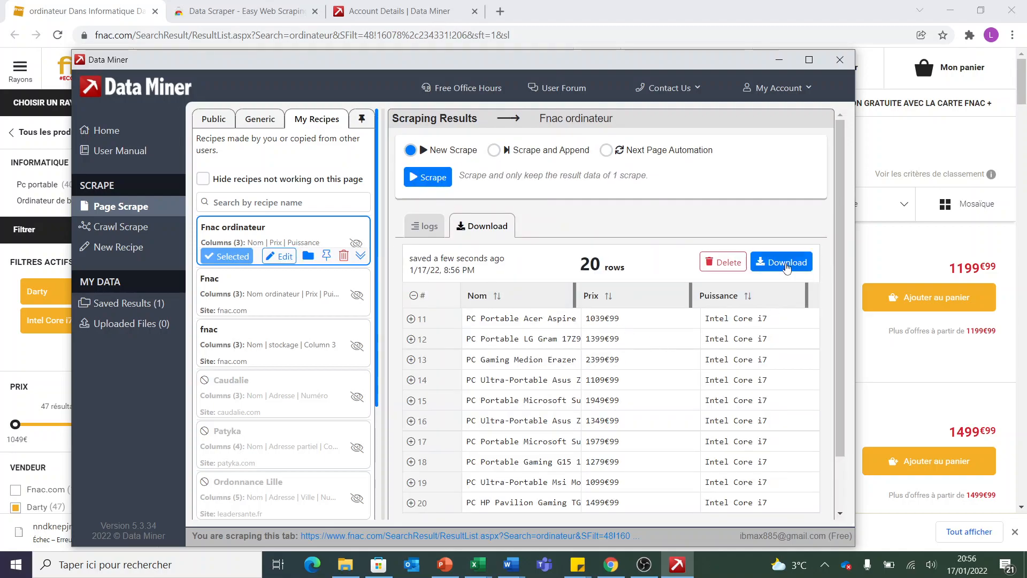
left_click(780, 263)
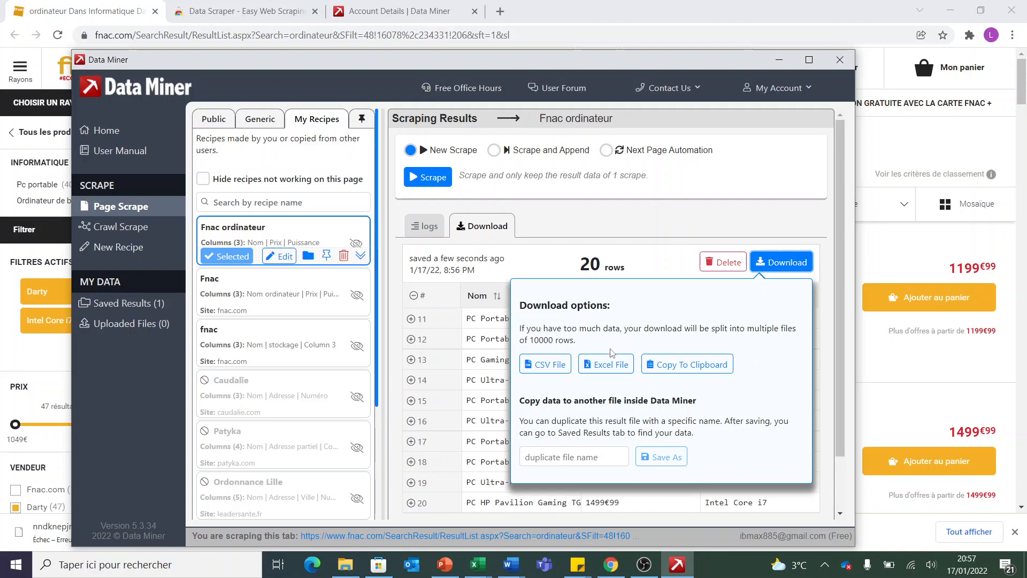
left_click(609, 372)
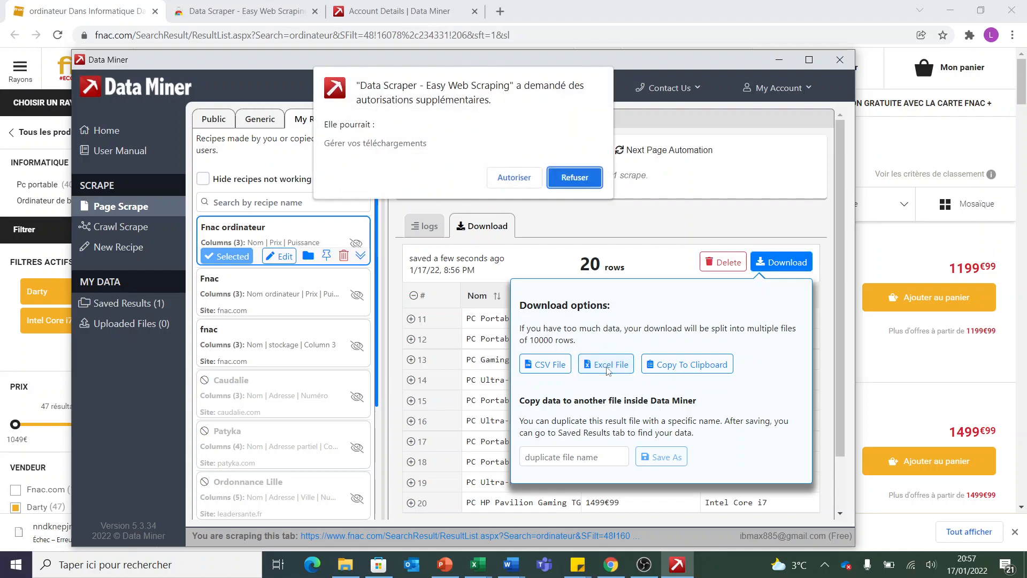
left_click(497, 181)
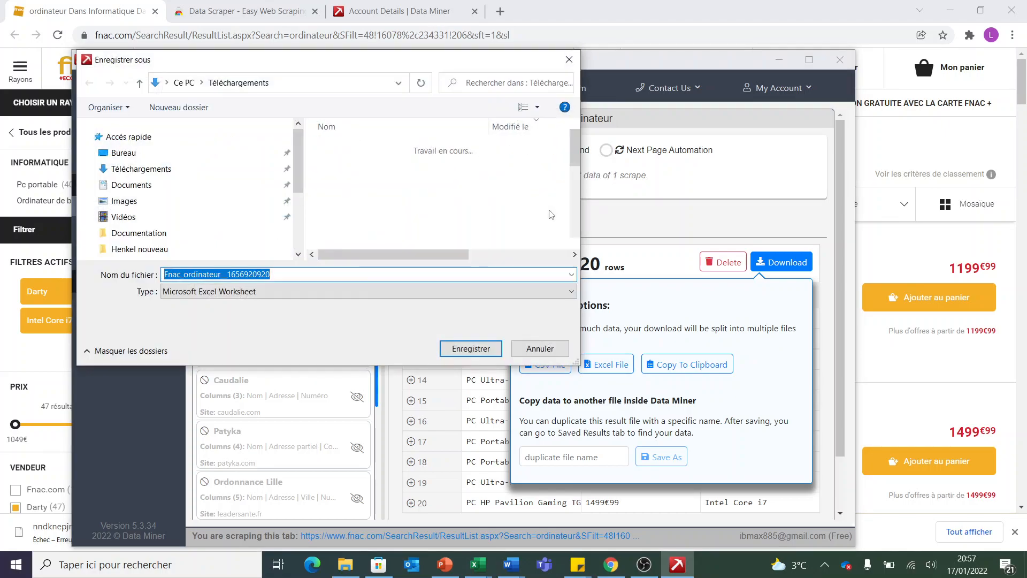
left_click(495, 348)
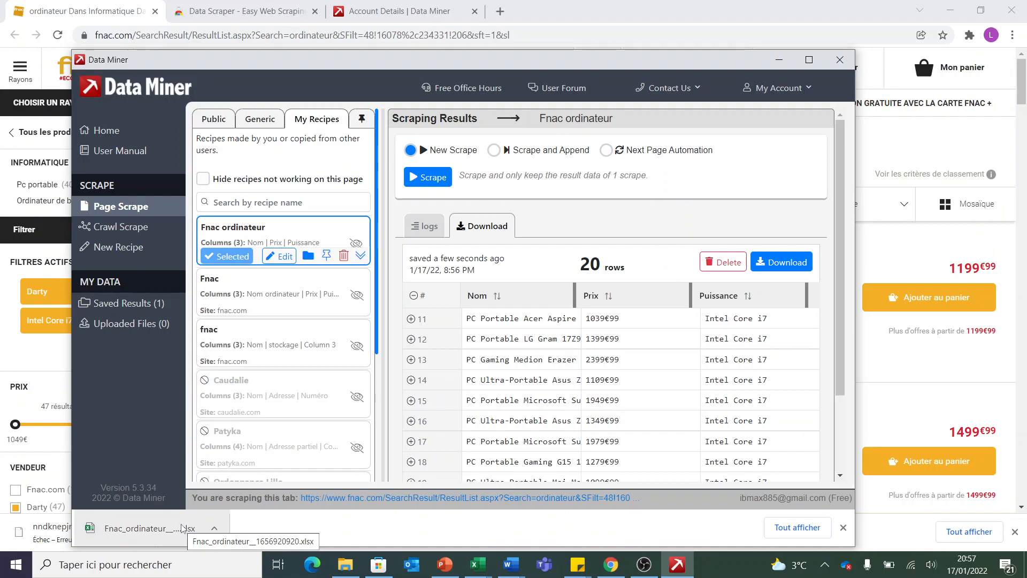
Open the downloaded Fnac_ordinateur workbook in Excel and widen columns A to C.
left_click(146, 532)
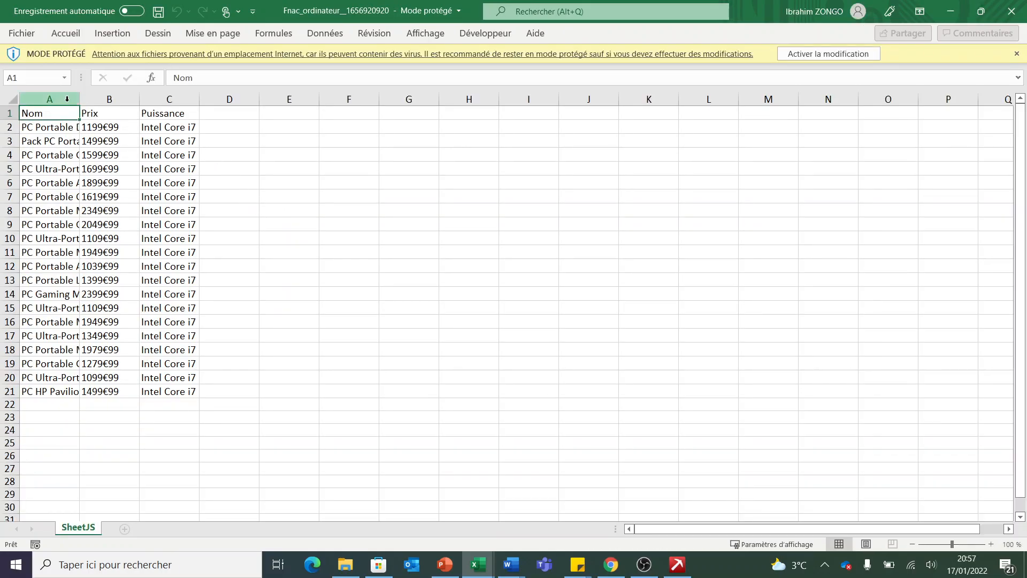
left_click_drag(80, 99, 443, 99)
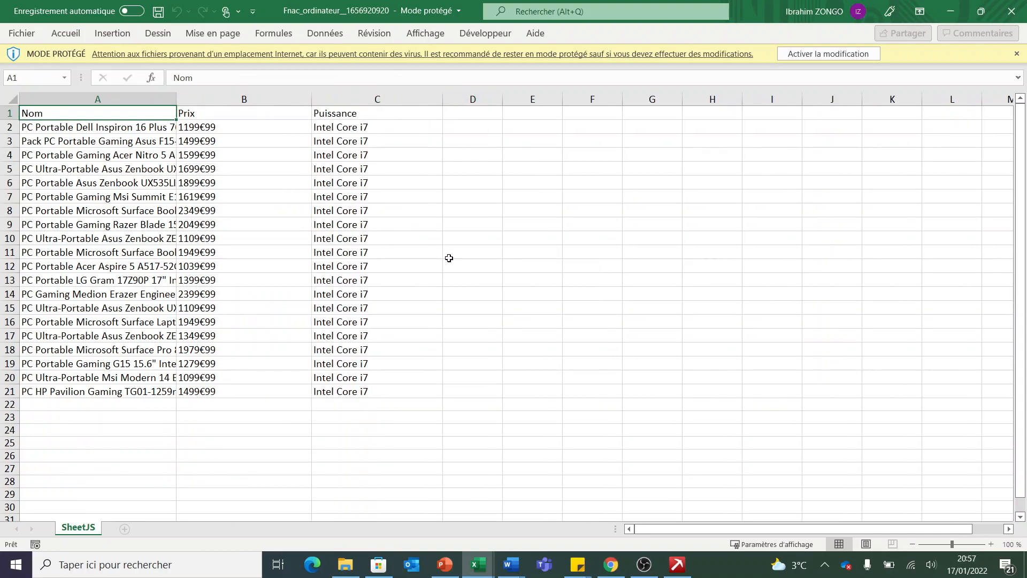